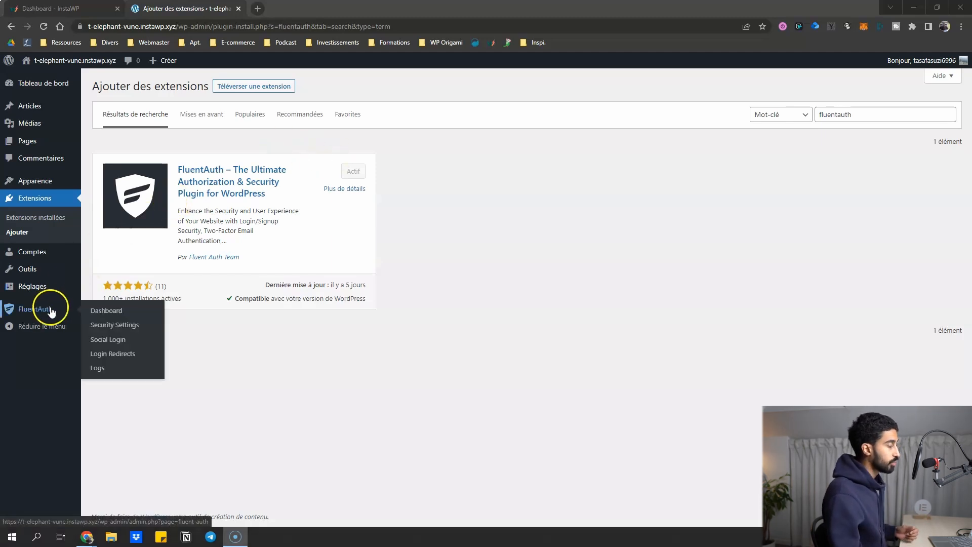
# Step: Open the FluentAuth login logs and examine the IP address details of the successful login
pyautogui.click(28, 303)
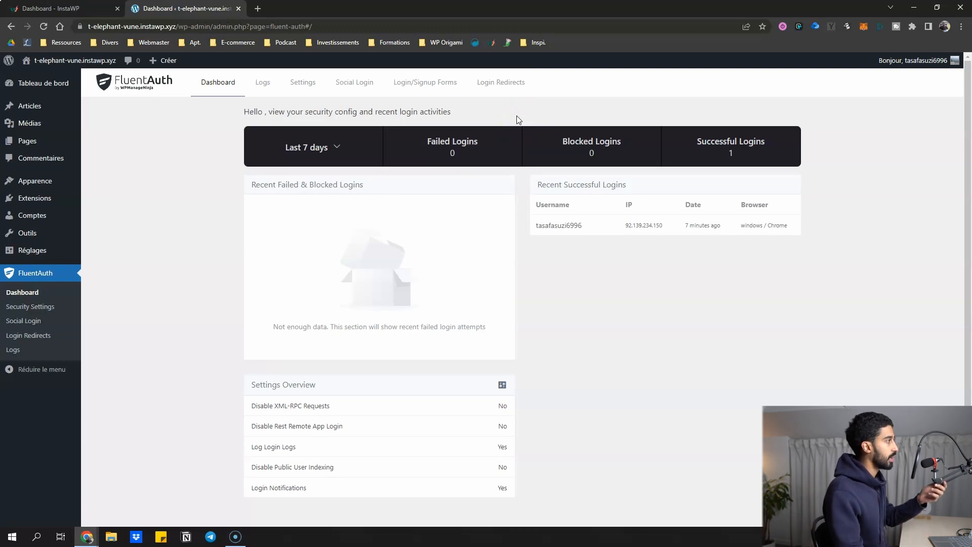
pyautogui.click(261, 83)
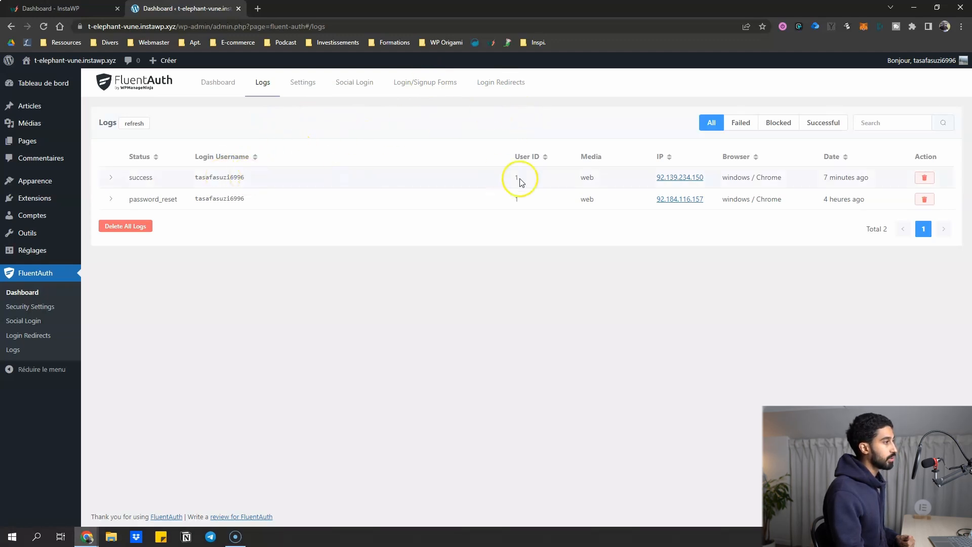
pyautogui.click(671, 179)
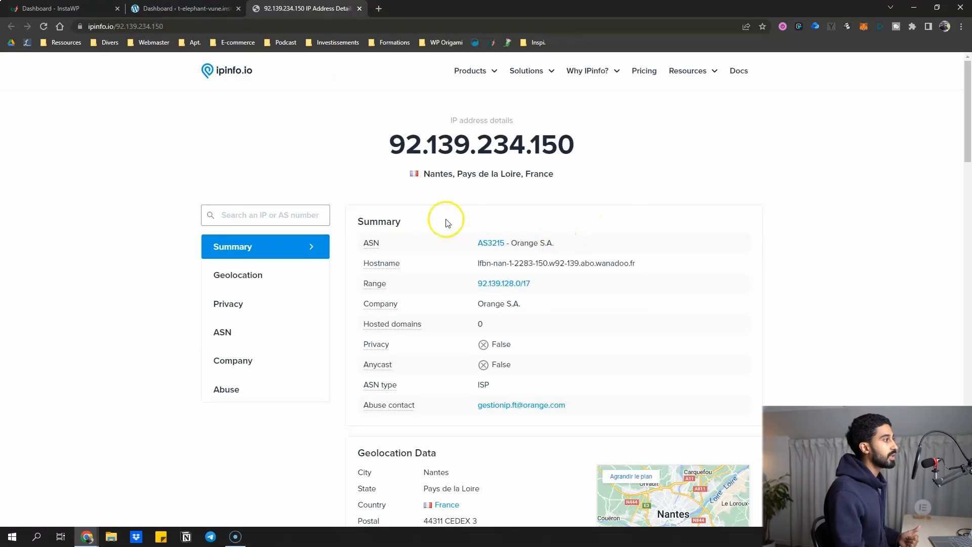
pyautogui.click(356, 172)
pyautogui.scroll(-2, 356, 172)
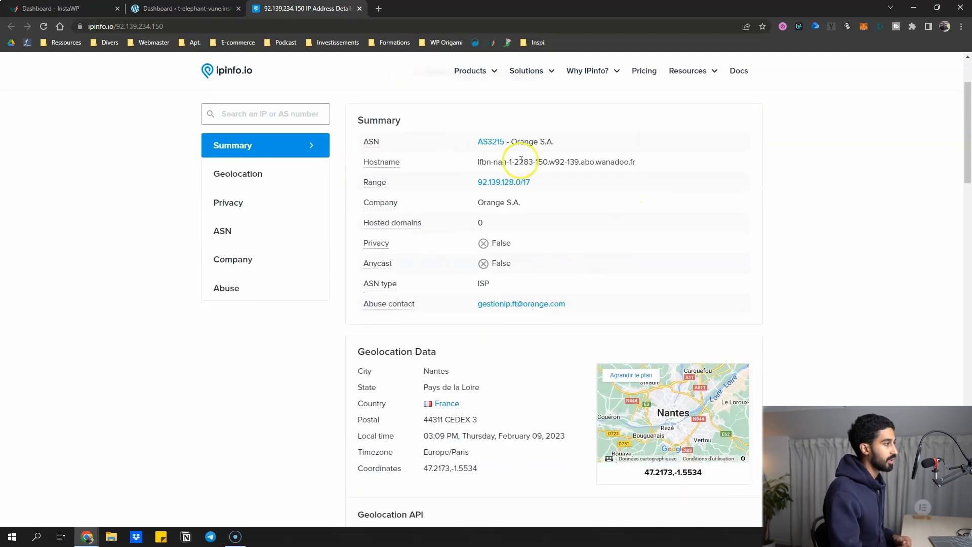
pyautogui.scroll(-2, 406, 402)
pyautogui.scroll(1, 397, 375)
pyautogui.scroll(3, 398, 375)
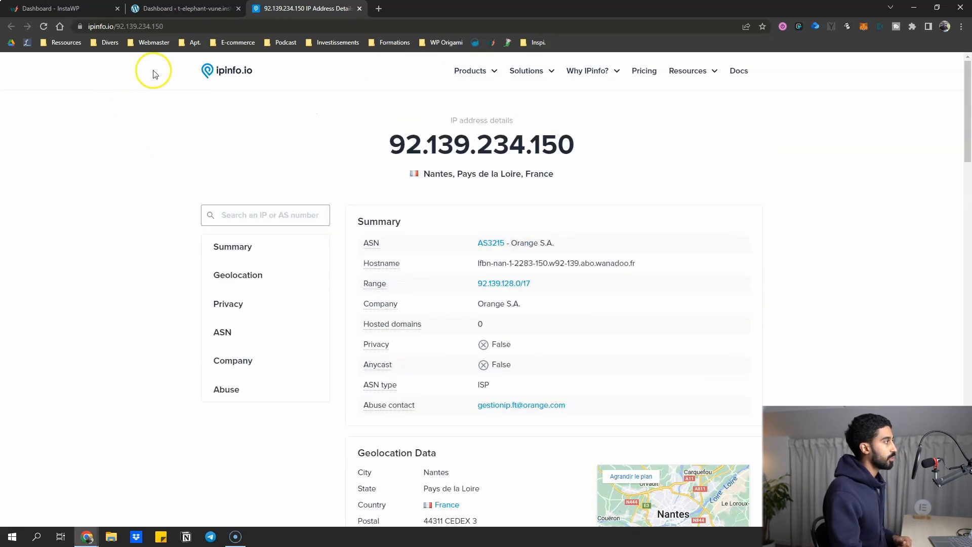
pyautogui.click(361, 8)
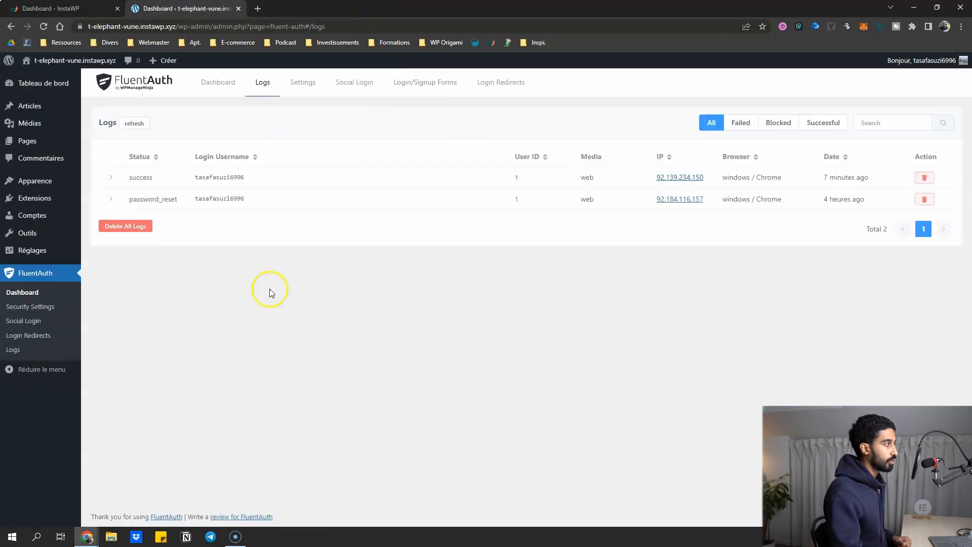
# Step: Return to the FluentAuth dashboard and review its login activity and settings overview
pyautogui.click(229, 83)
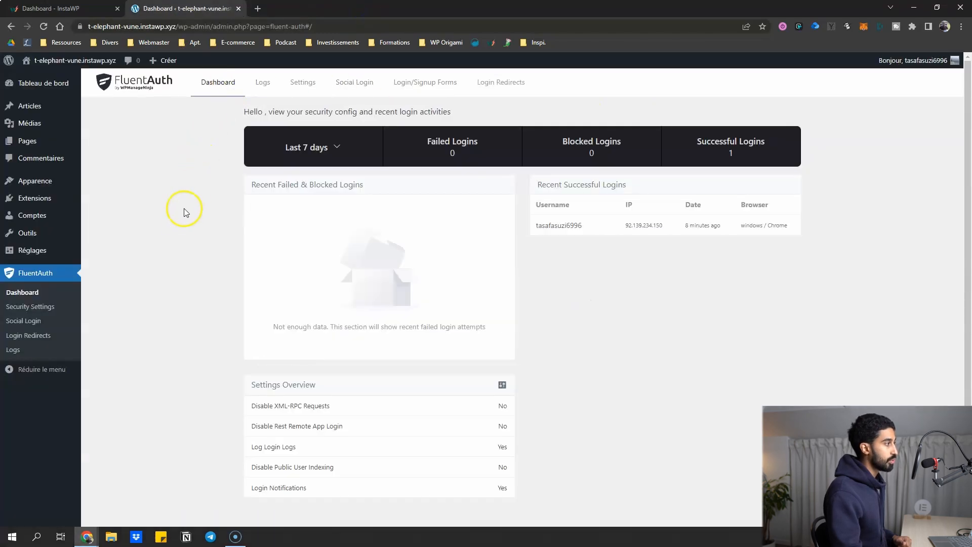
pyautogui.scroll(-1, 486, 163)
pyautogui.scroll(1, 589, 289)
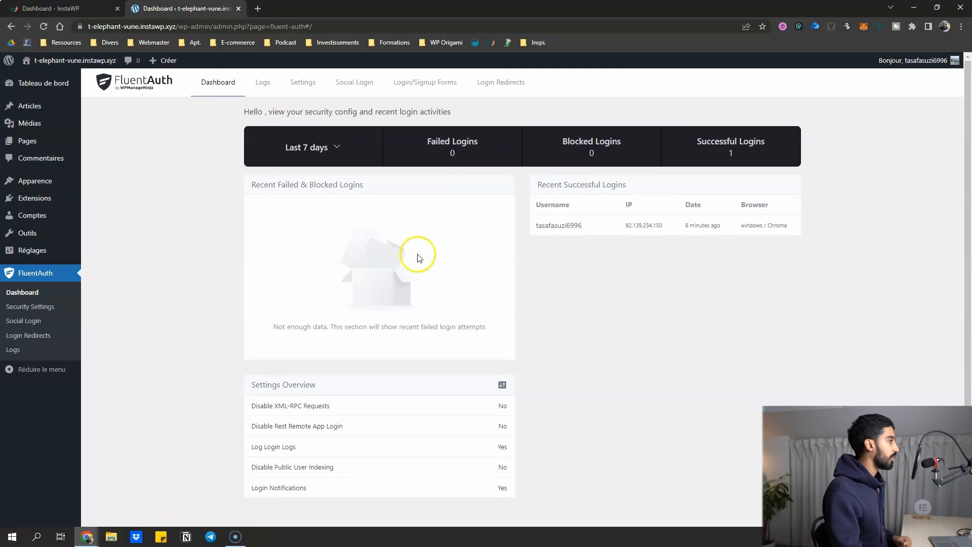
# Step: Open the FluentAuth security settings and apply the plugin's recommended settings
pyautogui.click(303, 89)
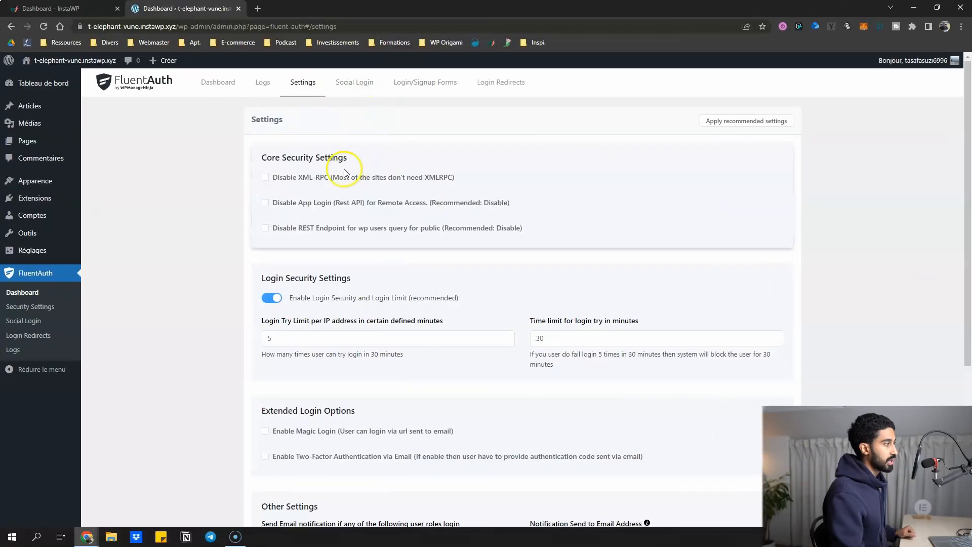
pyautogui.scroll(-1, 303, 188)
pyautogui.scroll(1, 223, 162)
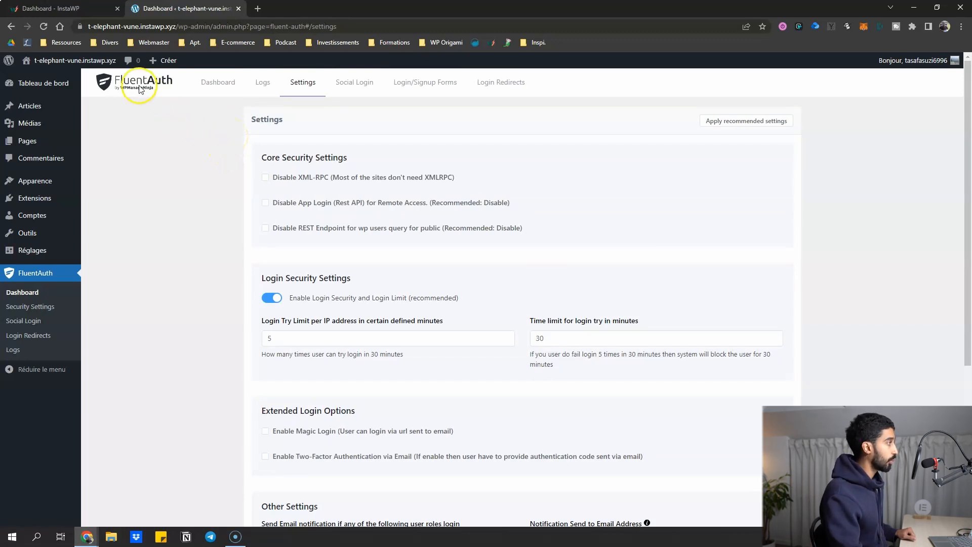
pyautogui.scroll(-5, 292, 191)
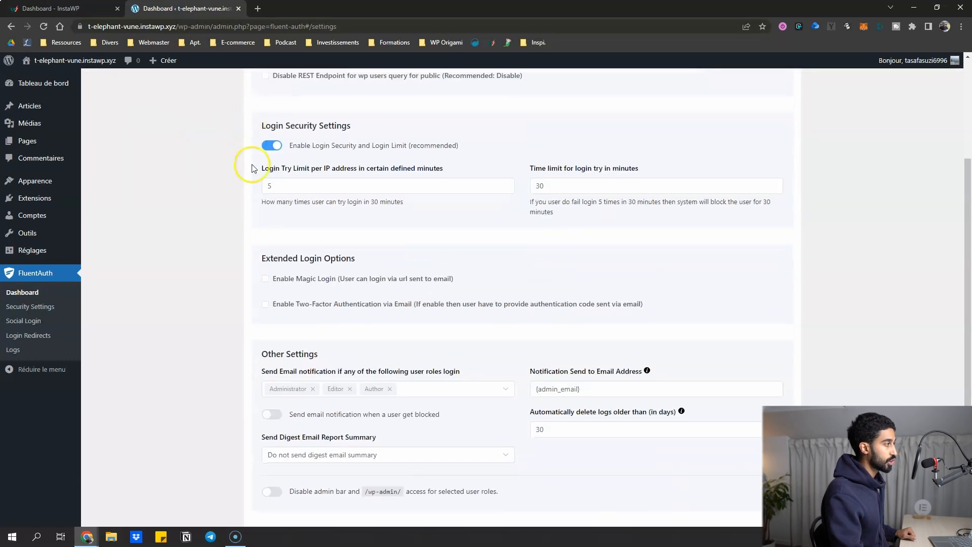
pyautogui.scroll(5, 358, 289)
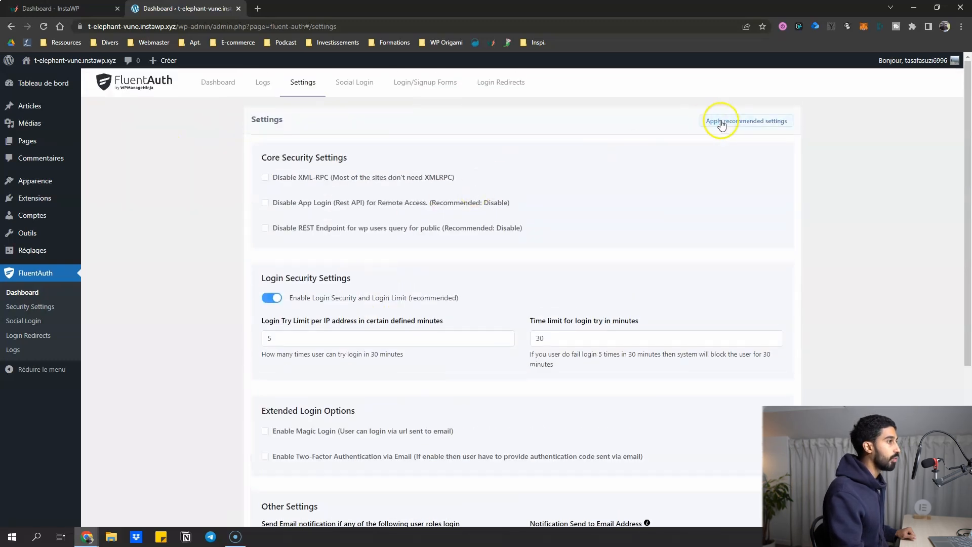
pyautogui.click(735, 126)
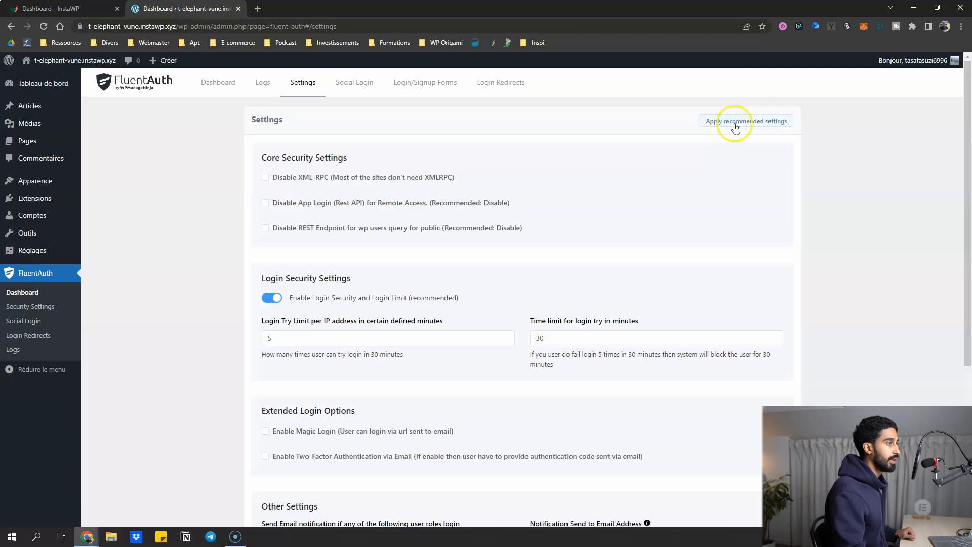
pyautogui.click(743, 122)
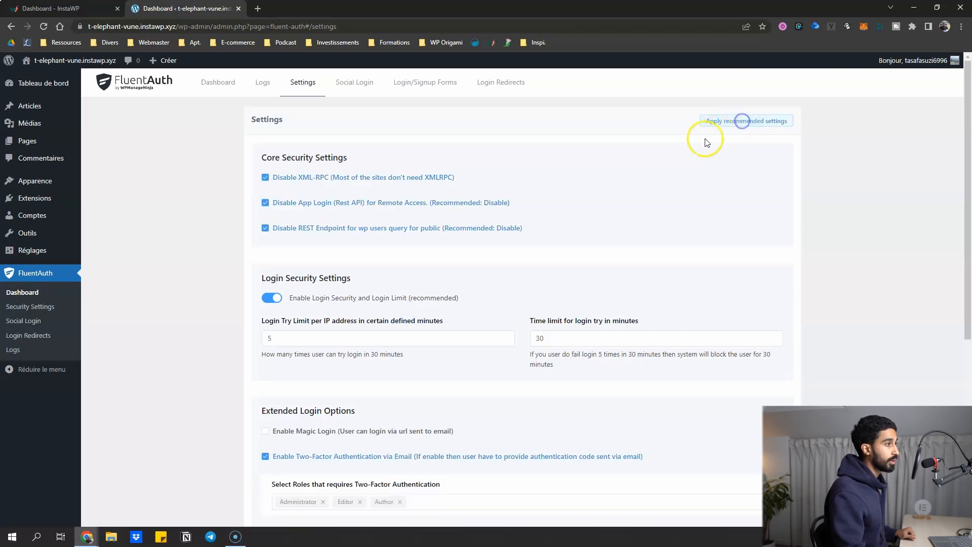
# Step: Review the applied settings from core security and login limits through extended login options and other settings
pyautogui.scroll(-1, 476, 142)
pyautogui.scroll(1, 451, 150)
pyautogui.scroll(-6, 354, 188)
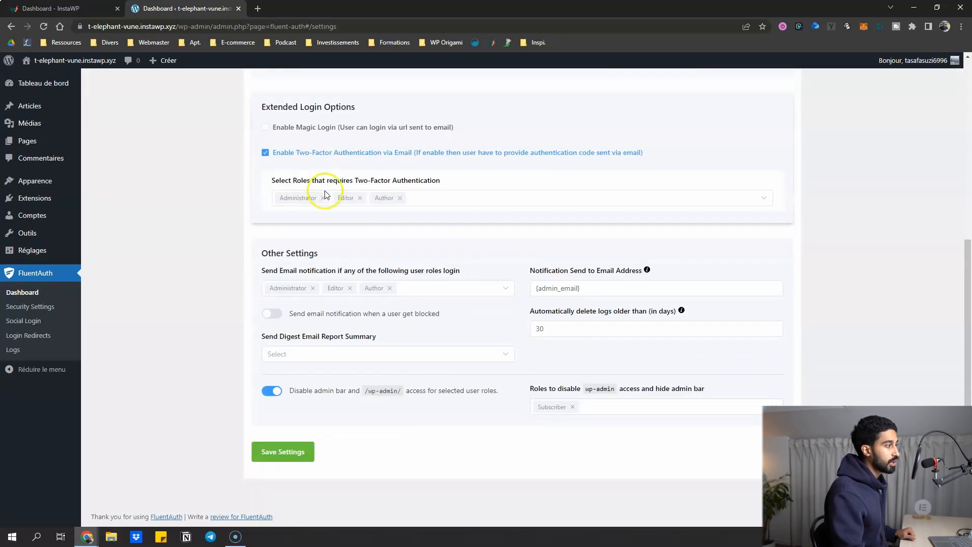
pyautogui.scroll(1, 368, 218)
pyautogui.scroll(6, 369, 208)
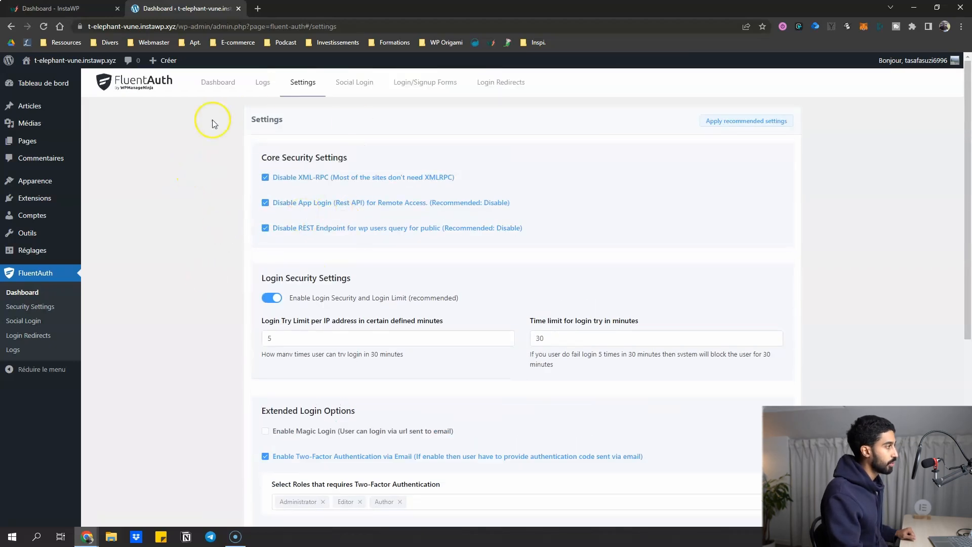
pyautogui.scroll(-3, 297, 178)
pyautogui.scroll(1, 273, 154)
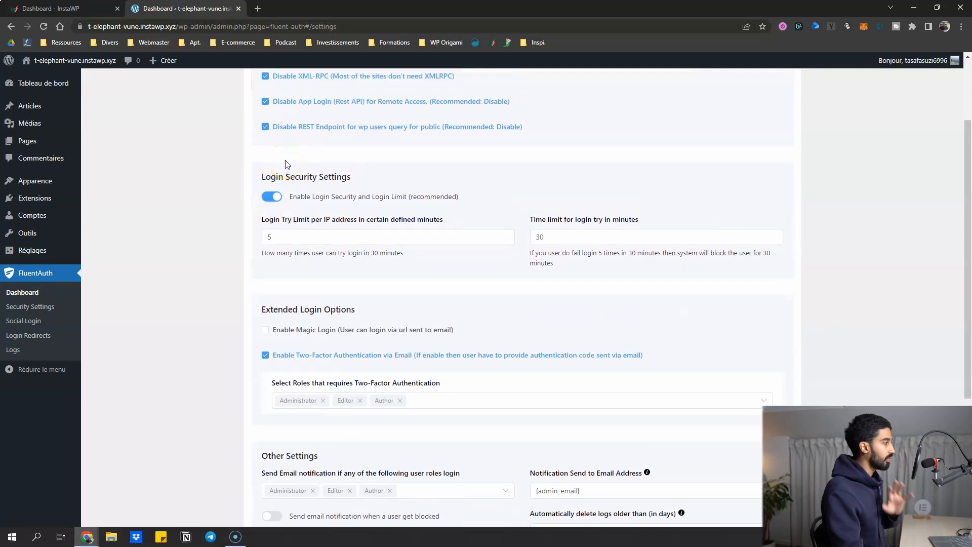
pyautogui.scroll(-1, 250, 175)
pyautogui.scroll(1, 251, 177)
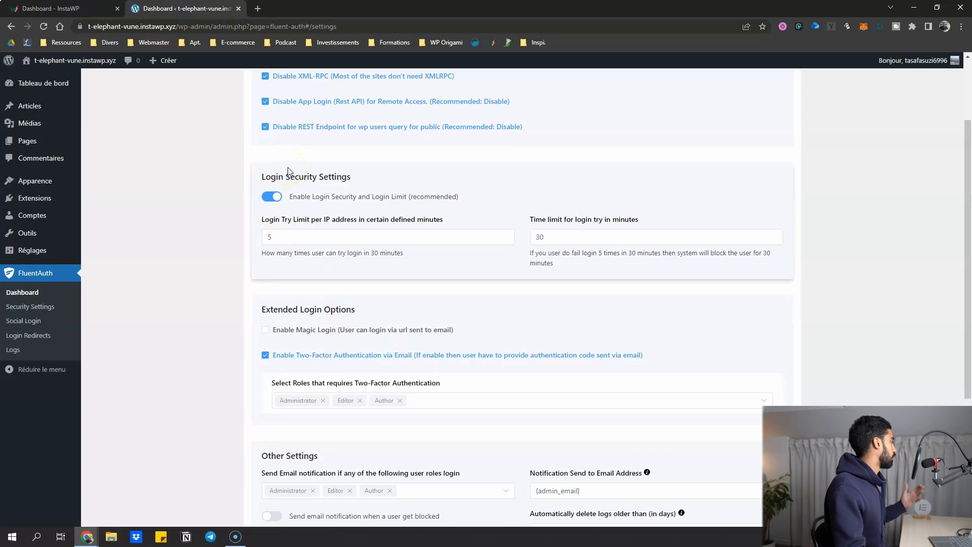
# Step: Examine the login try limit per IP address and the time limit for login tries
pyautogui.click(260, 197)
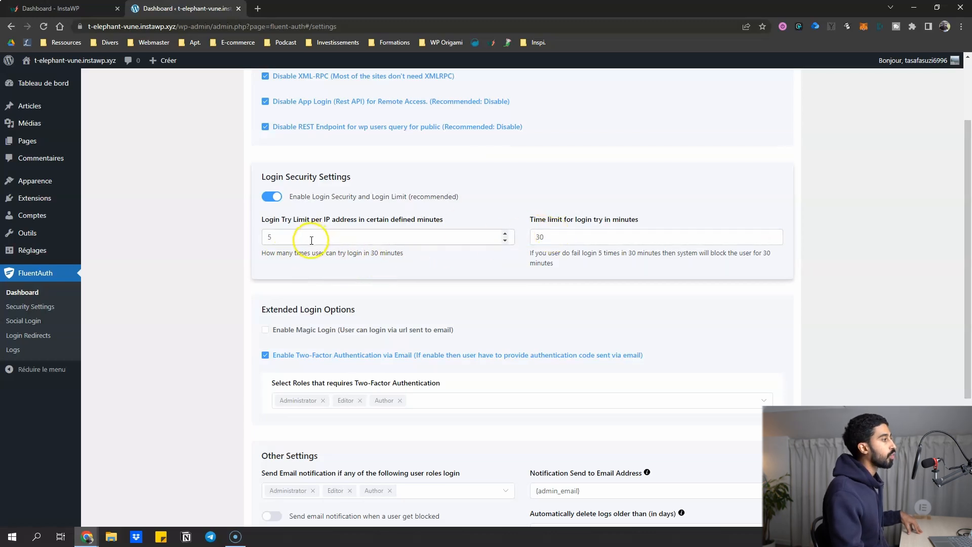
pyautogui.click(271, 238)
pyautogui.click(551, 245)
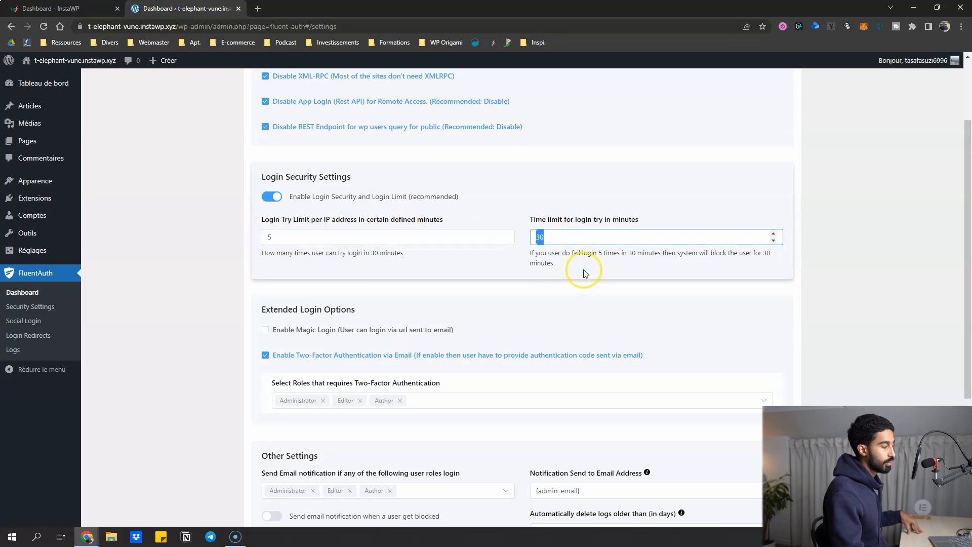
pyautogui.click(647, 281)
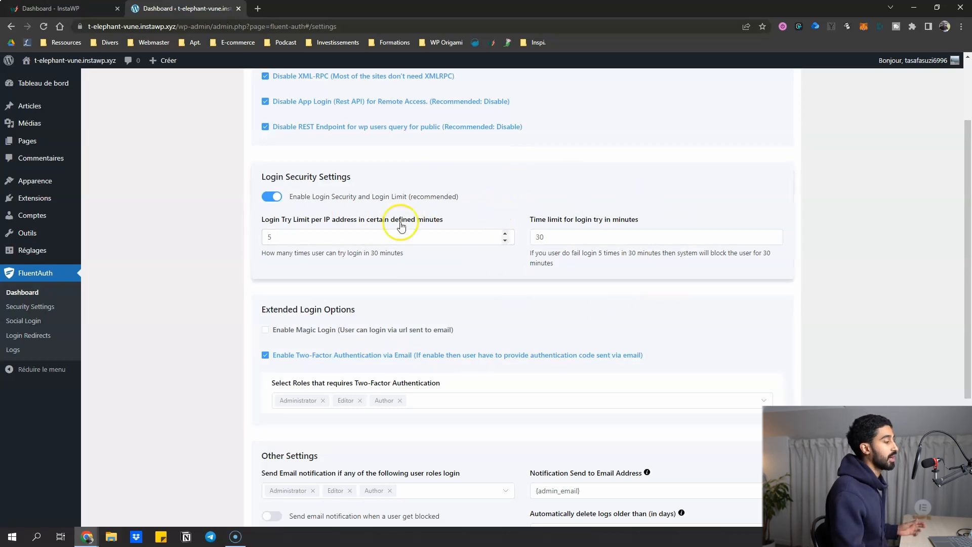
pyautogui.moveTo(273, 239); pyautogui.dragTo(246, 244)
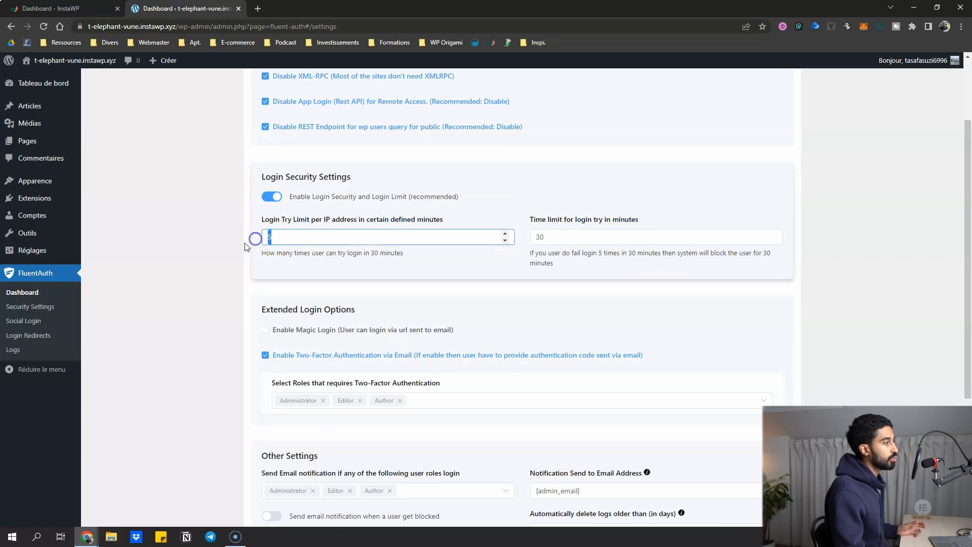
pyautogui.moveTo(540, 237); pyautogui.dragTo(531, 240)
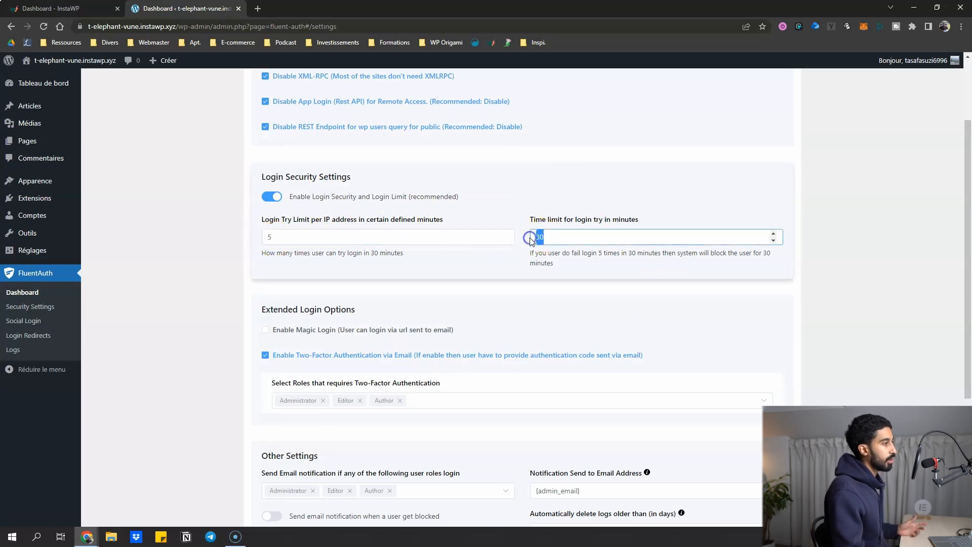
pyautogui.click(441, 266)
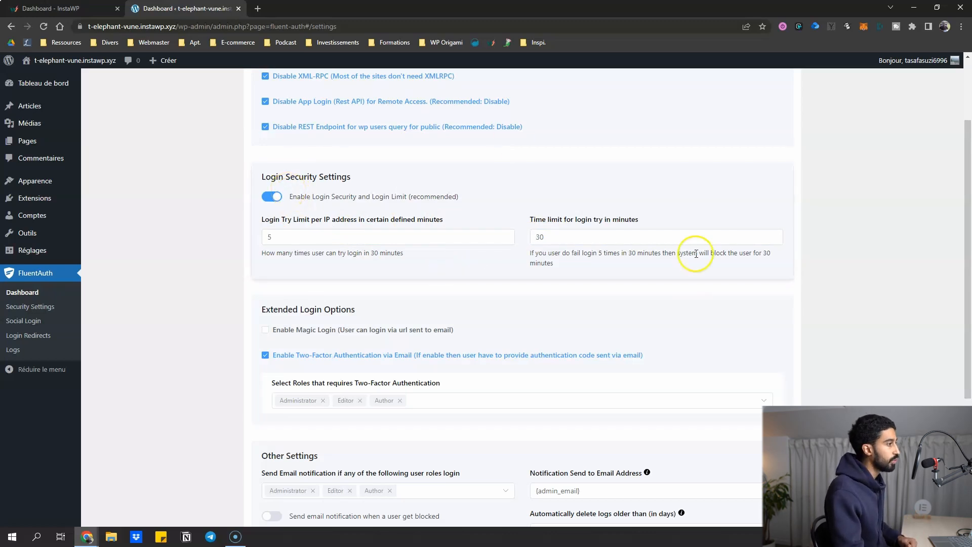
# Step: Check which user roles can be required to use two-factor authentication via email
pyautogui.scroll(-1, 449, 195)
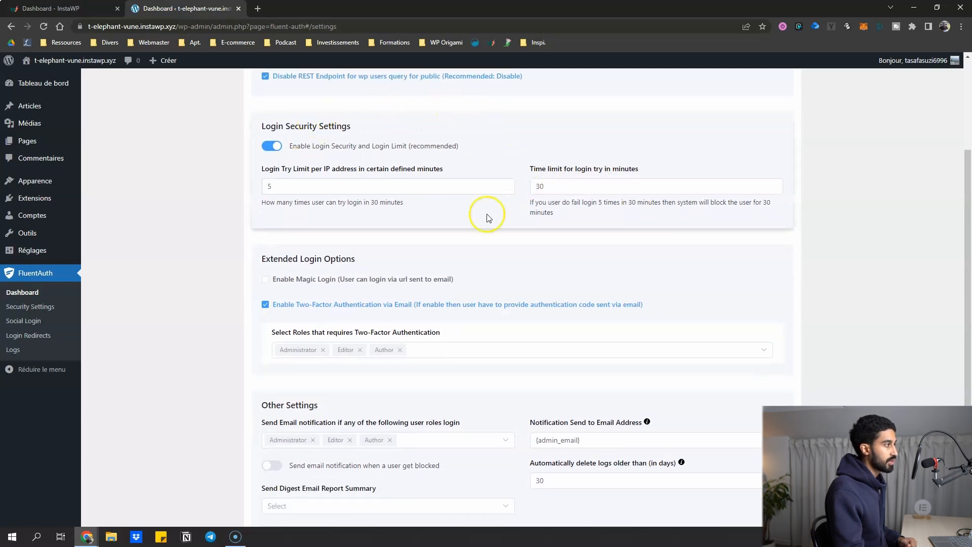
pyautogui.scroll(-2, 354, 217)
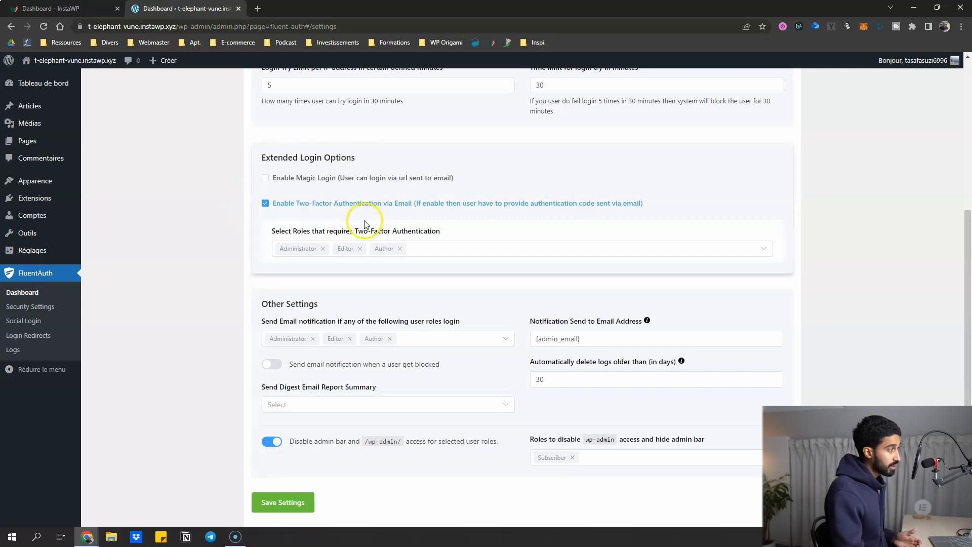
pyautogui.click(433, 247)
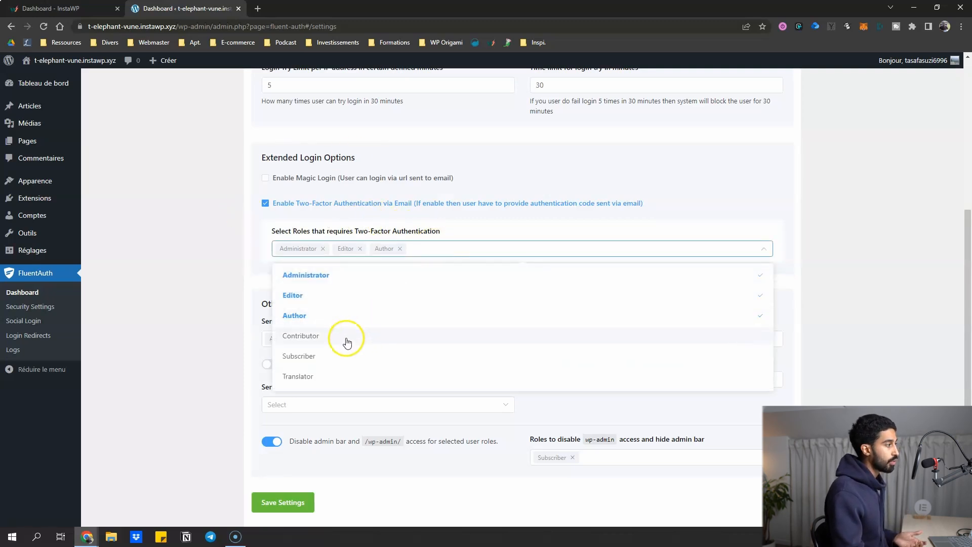
pyautogui.scroll(-1, 347, 339)
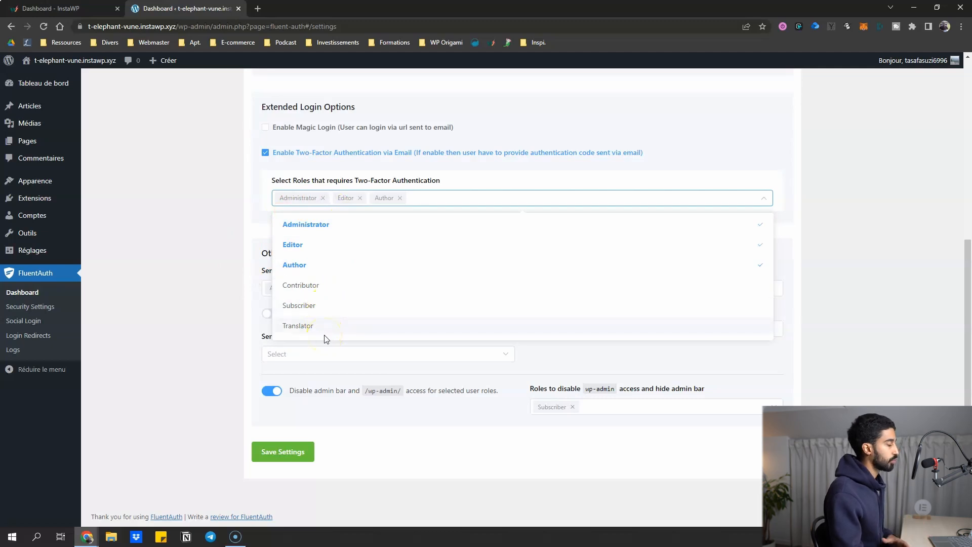
pyautogui.click(202, 265)
pyautogui.scroll(1, 278, 162)
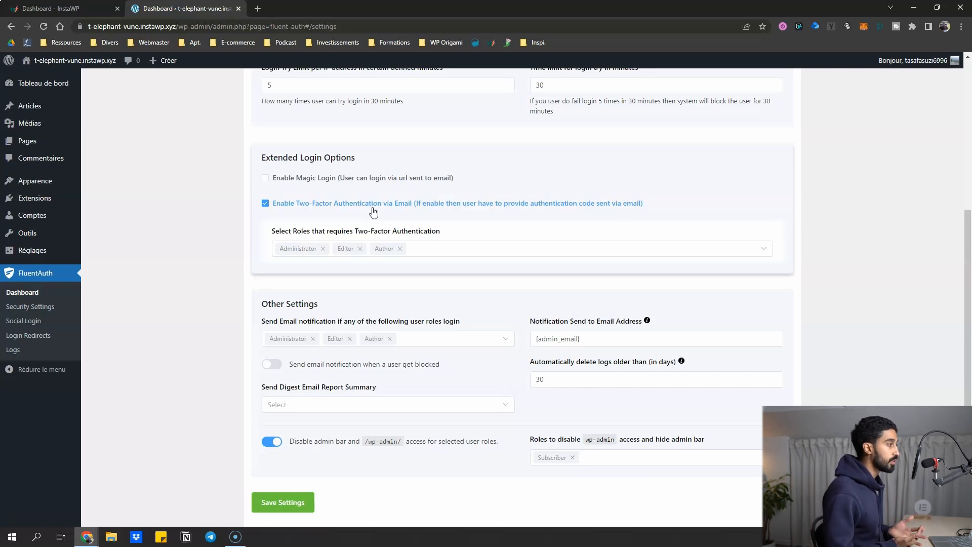
# Step: Enable Magic Login for all users, leaving its list of disabled user roles blank
pyautogui.click(310, 180)
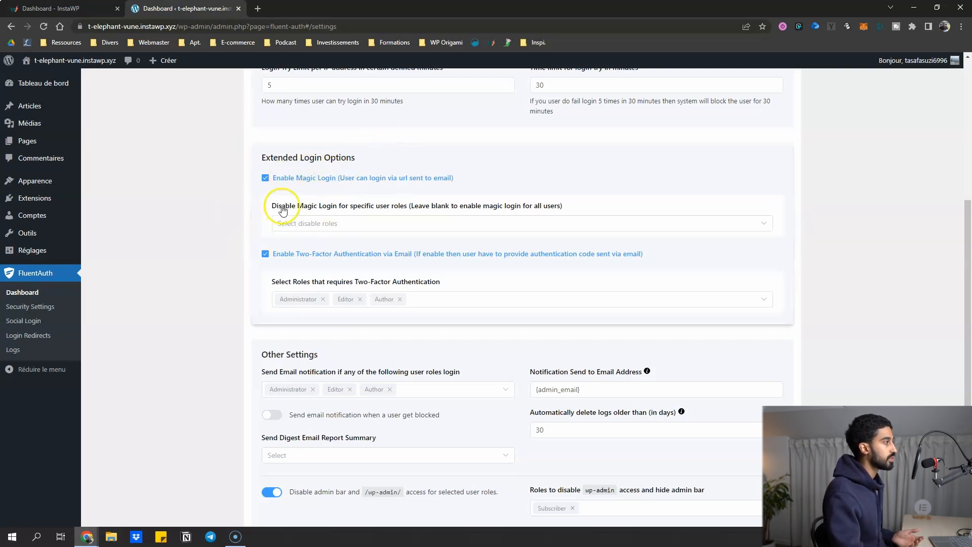
pyautogui.click(288, 221)
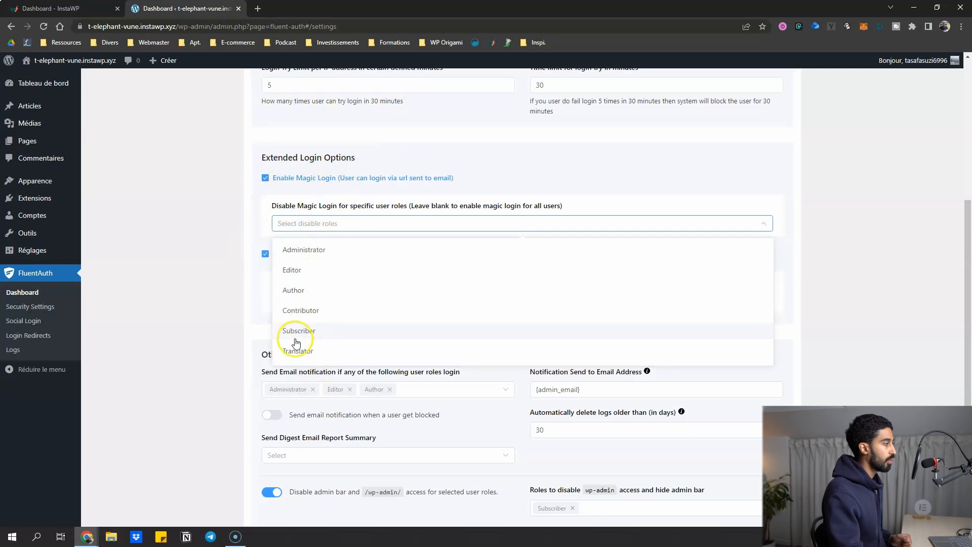
pyautogui.click(255, 231)
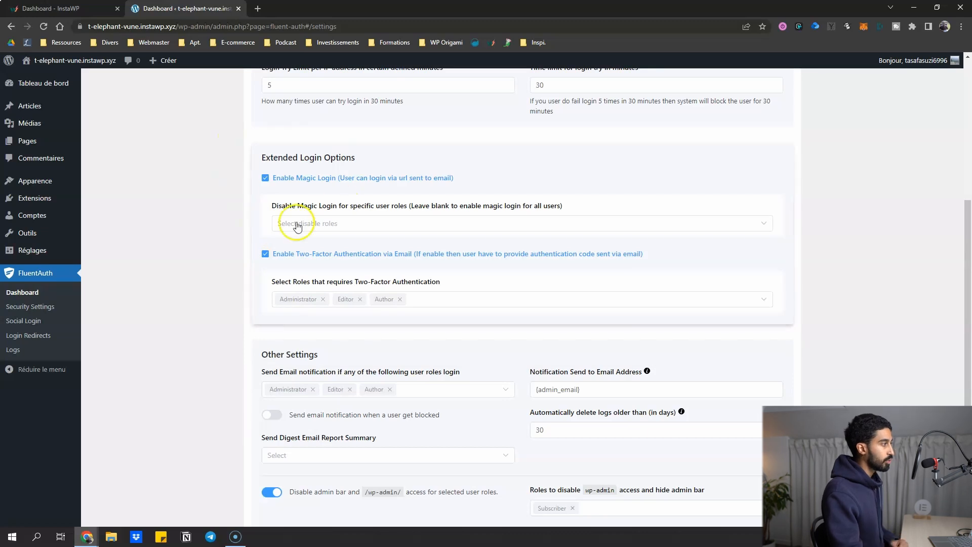
# Step: Examine the login email notification settings and select the notification address placeholder {admin_email}
pyautogui.scroll(-1, 304, 215)
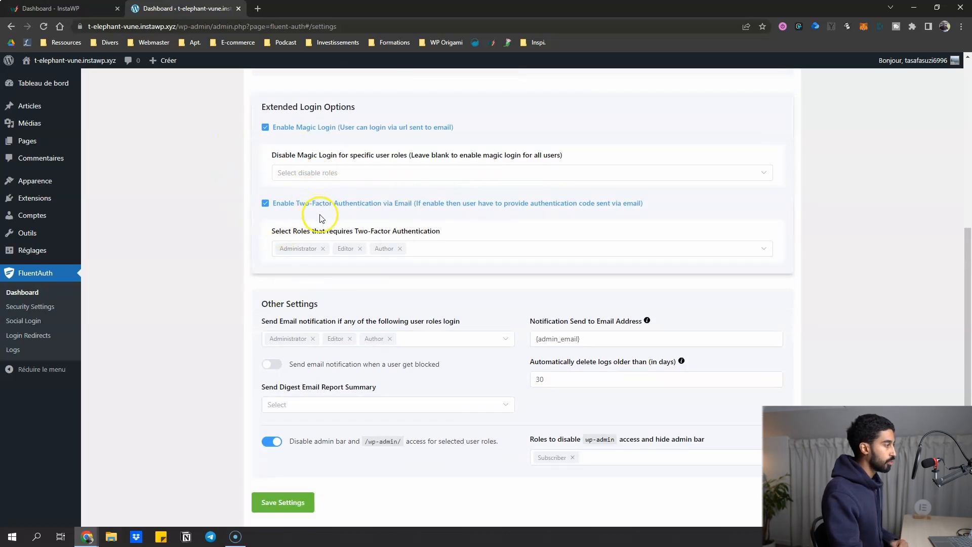
pyautogui.scroll(-1, 284, 207)
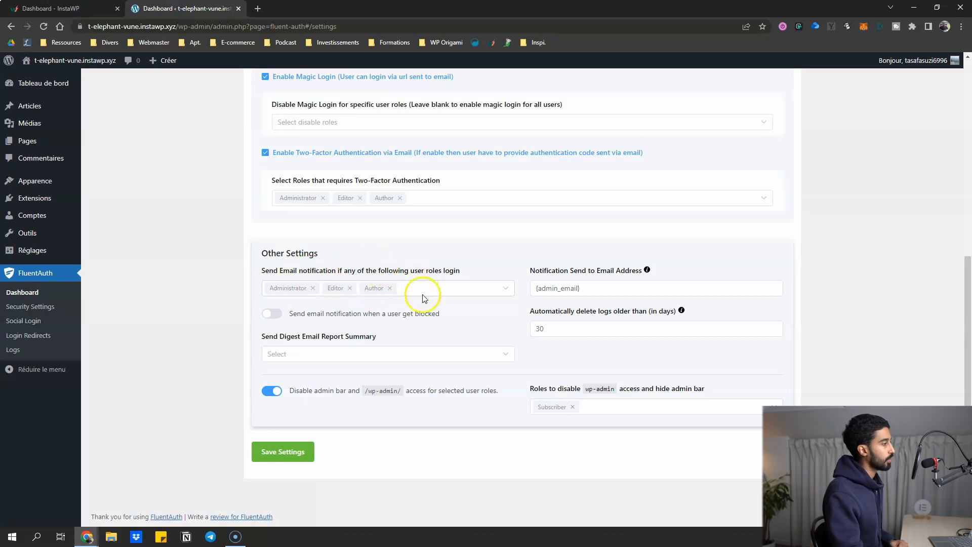
pyautogui.click(575, 289)
pyautogui.moveTo(574, 289); pyautogui.dragTo(526, 291)
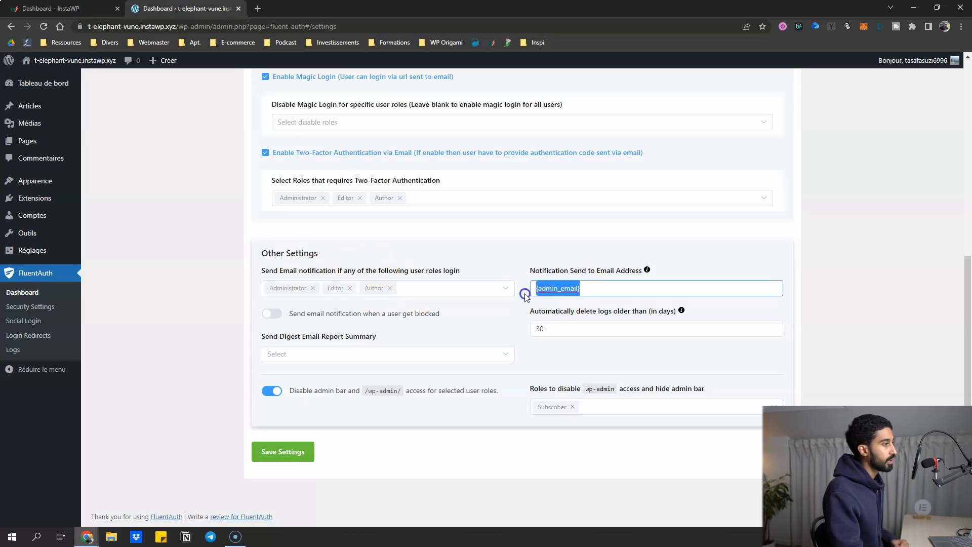
# Step: Set the automatic deletion of logs to those older than 14 days
pyautogui.click(486, 264)
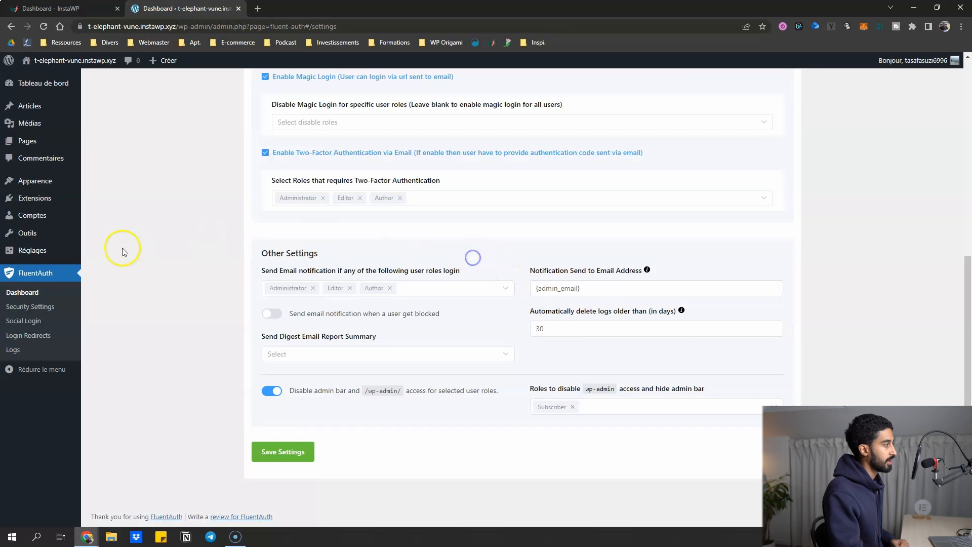
pyautogui.moveTo(40, 250)
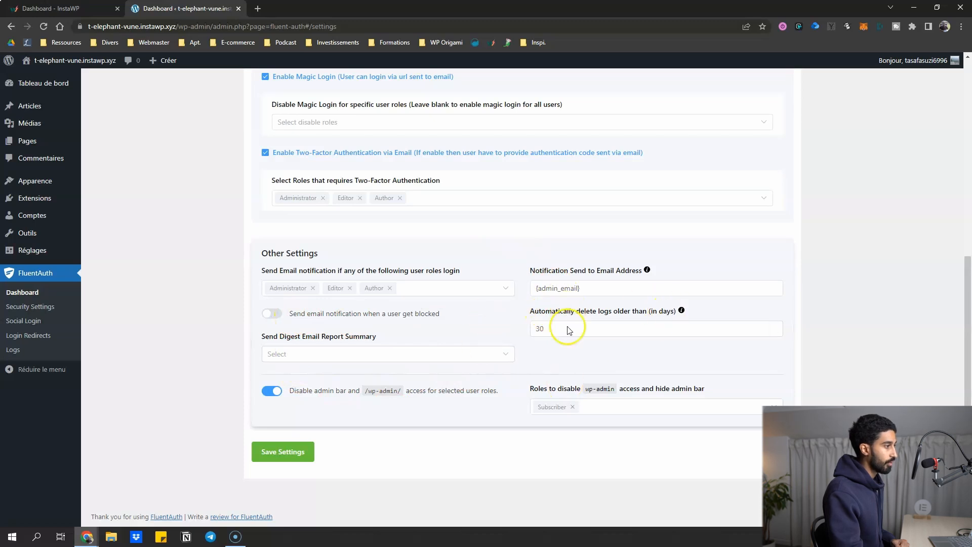
pyautogui.click(542, 326)
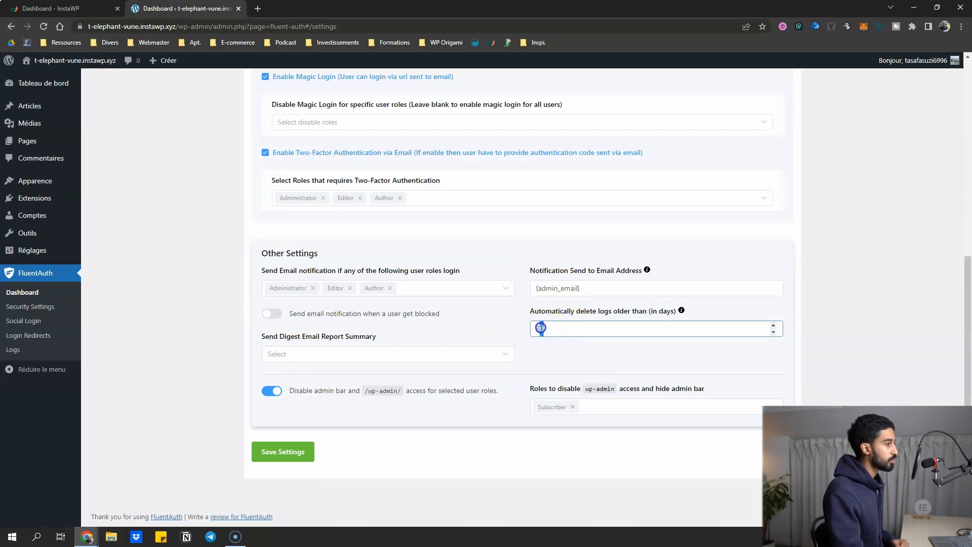
pyautogui.scroll(6, 385, 227)
pyautogui.scroll(1, 273, 142)
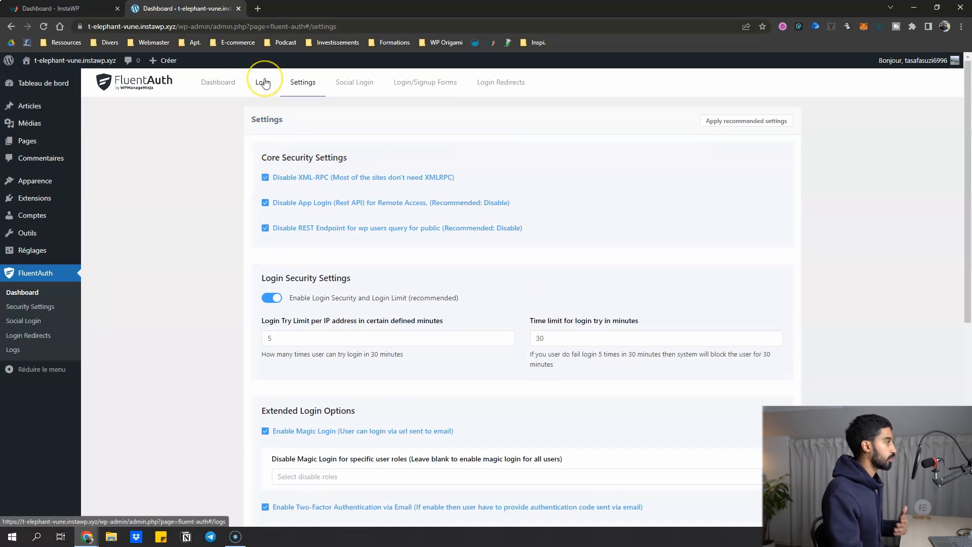
pyautogui.scroll(-7, 248, 214)
pyautogui.doubleClick(538, 329)
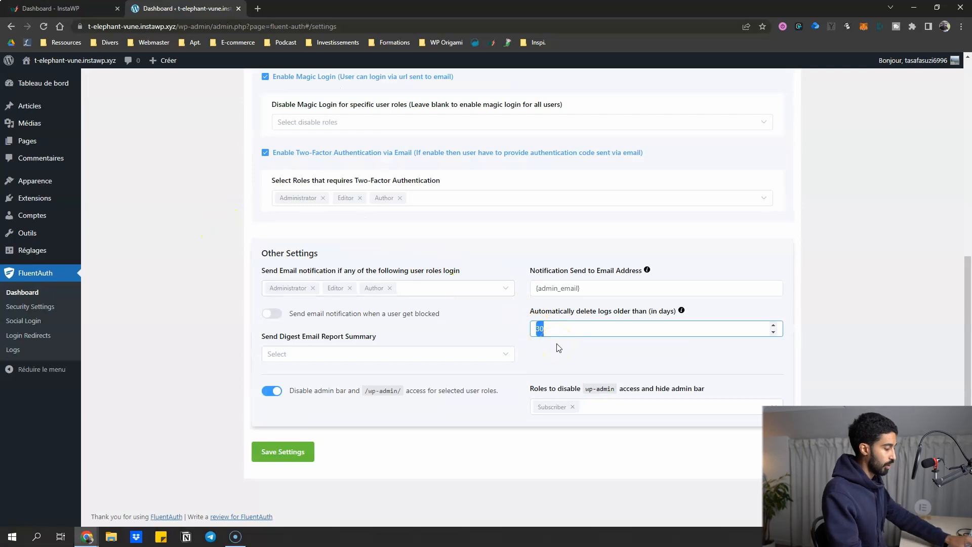
pyautogui.write('14')
pyautogui.click(560, 357)
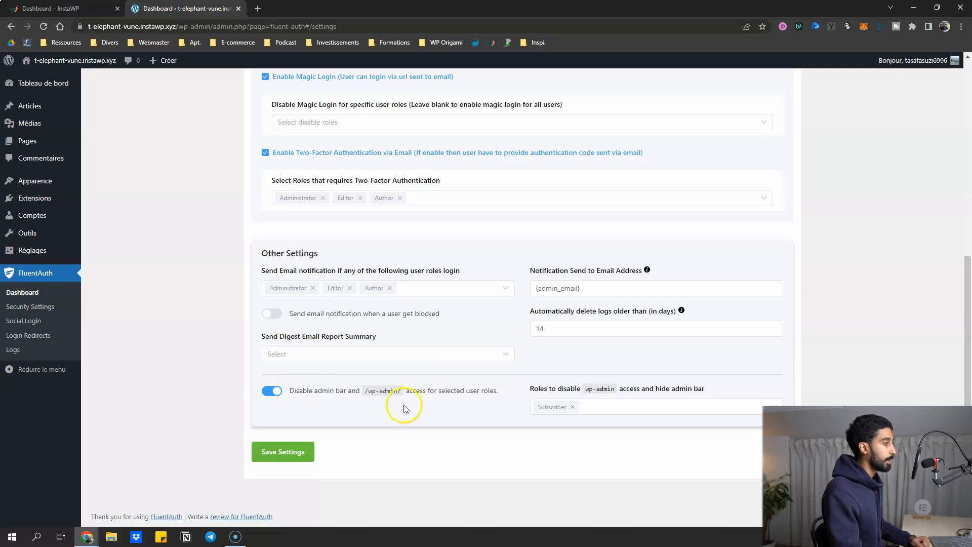
# Step: Check which roles can be barred from wp-admin, keep Subscriber selected, and save the security settings
pyautogui.moveTo(82, 62)
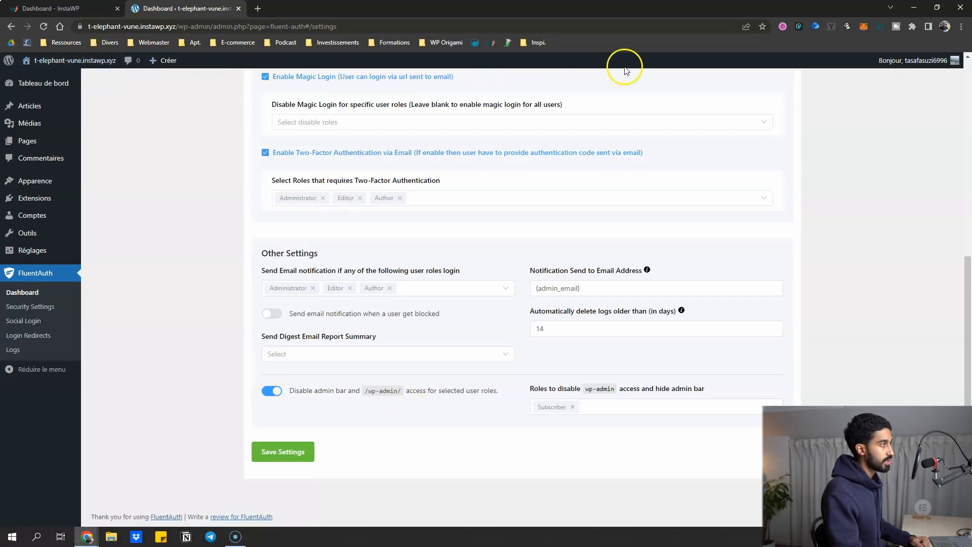
pyautogui.click(602, 406)
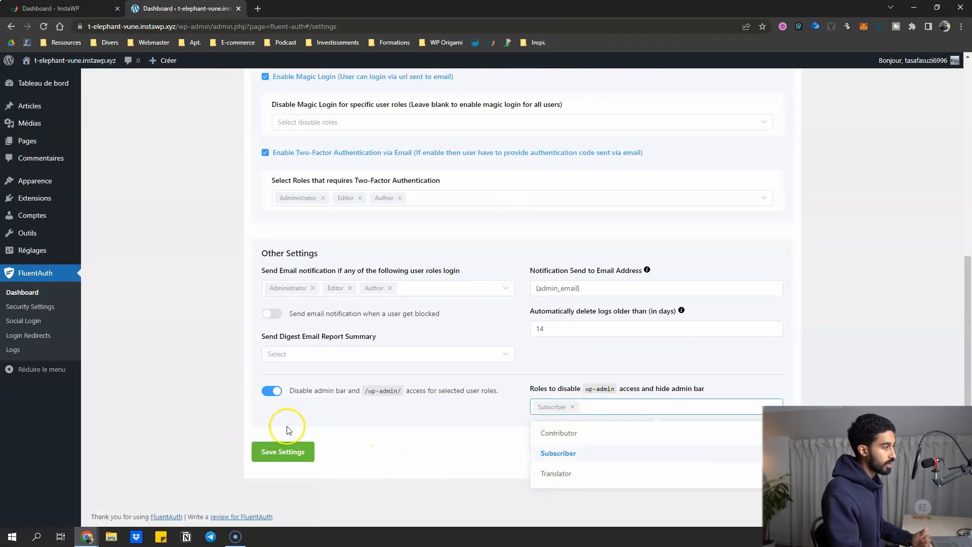
pyautogui.click(298, 455)
pyautogui.click(50, 59)
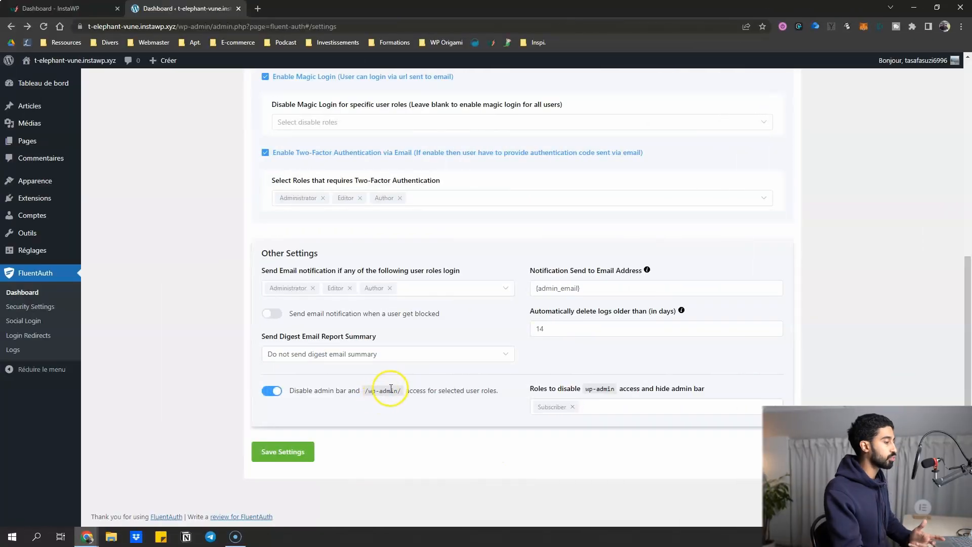
pyautogui.click(282, 452)
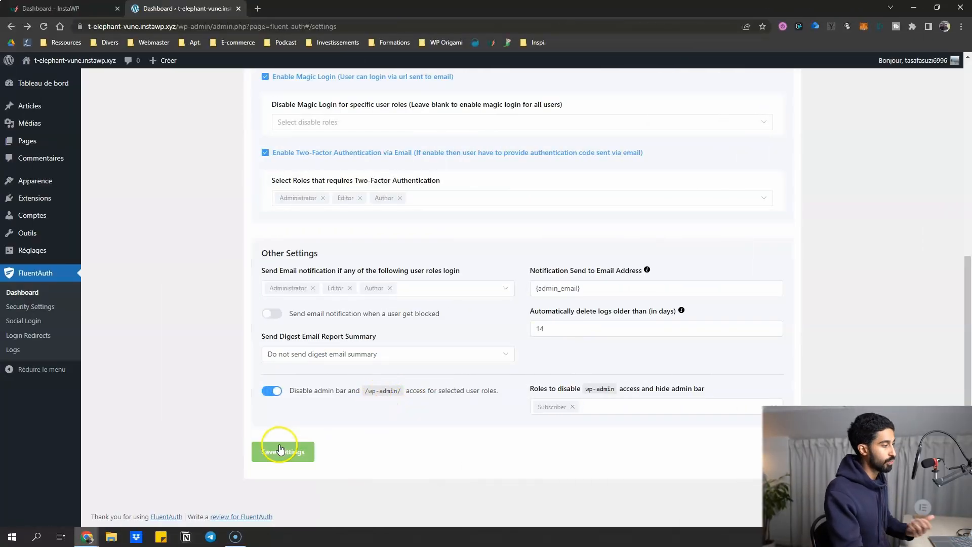
# Step: Open the social login settings and enable Social Login / Signup
pyautogui.scroll(7, 200, 403)
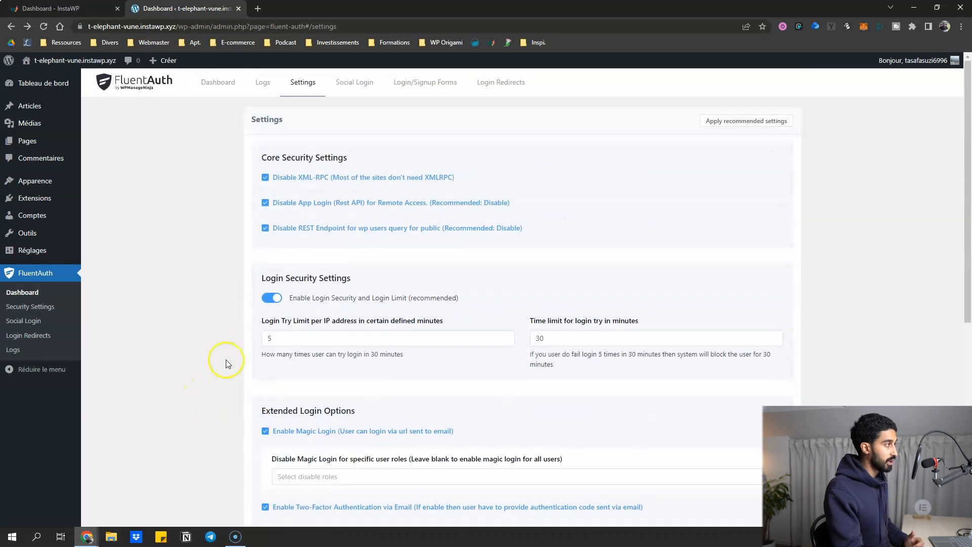
pyautogui.click(358, 92)
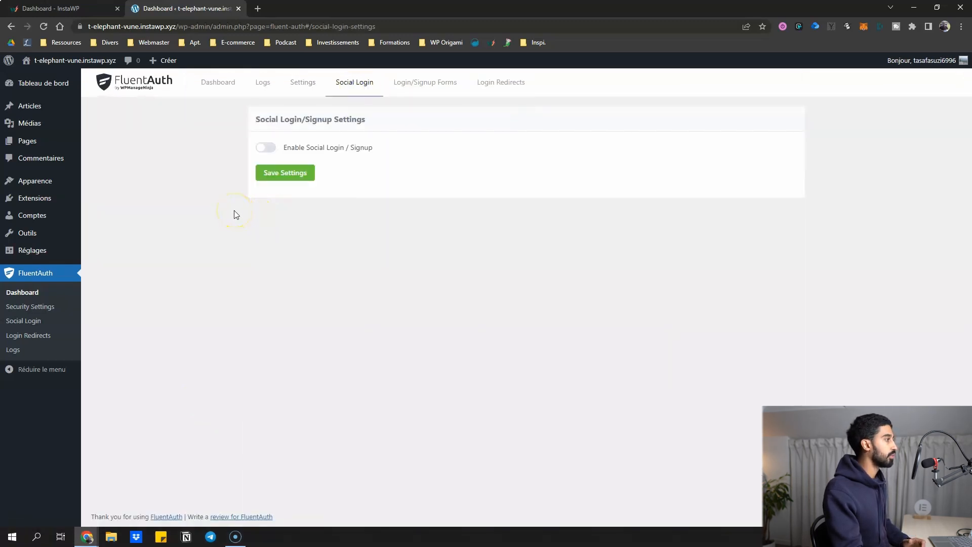
pyautogui.click(266, 148)
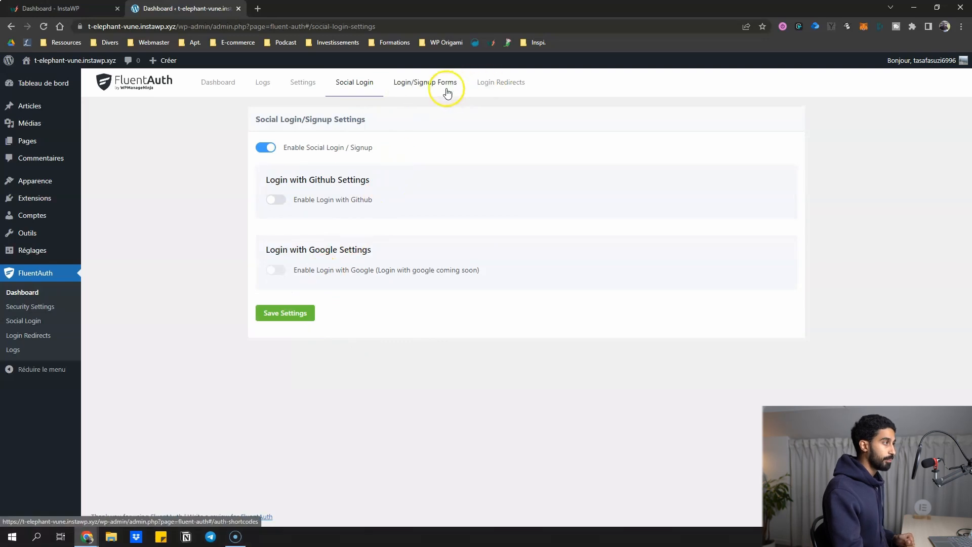
# Step: Enable custom login redirects, leaving the default login and logout redirect URLs blank
pyautogui.click(496, 84)
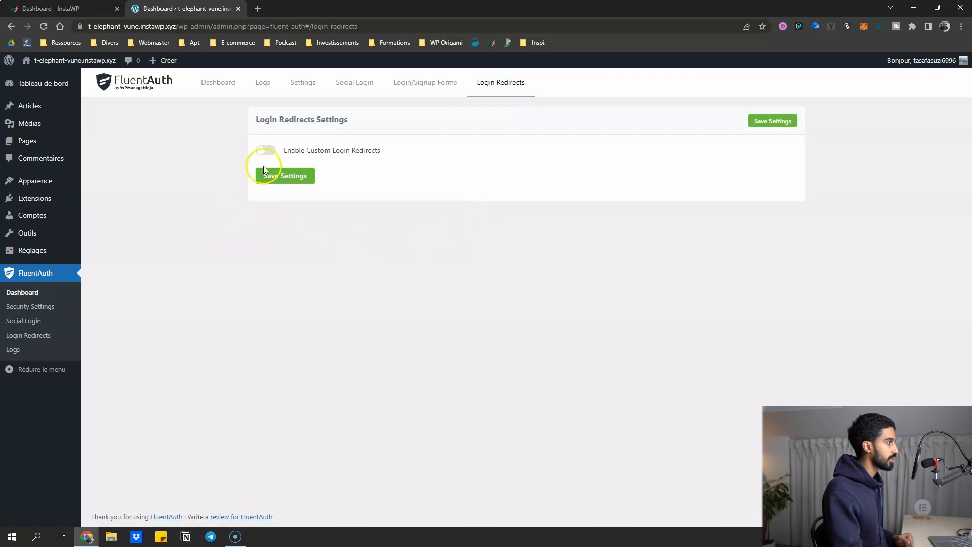
pyautogui.click(264, 151)
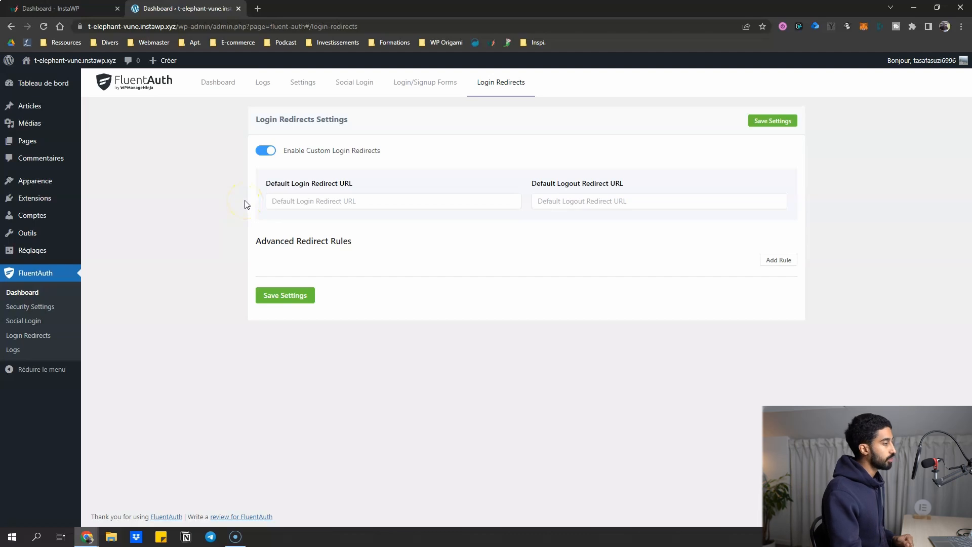
pyautogui.click(279, 202)
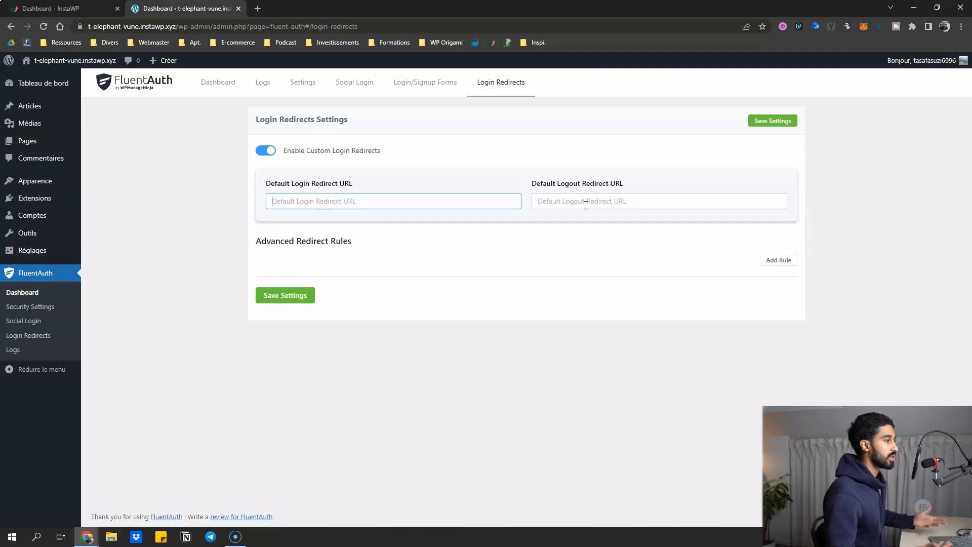
pyautogui.click(518, 242)
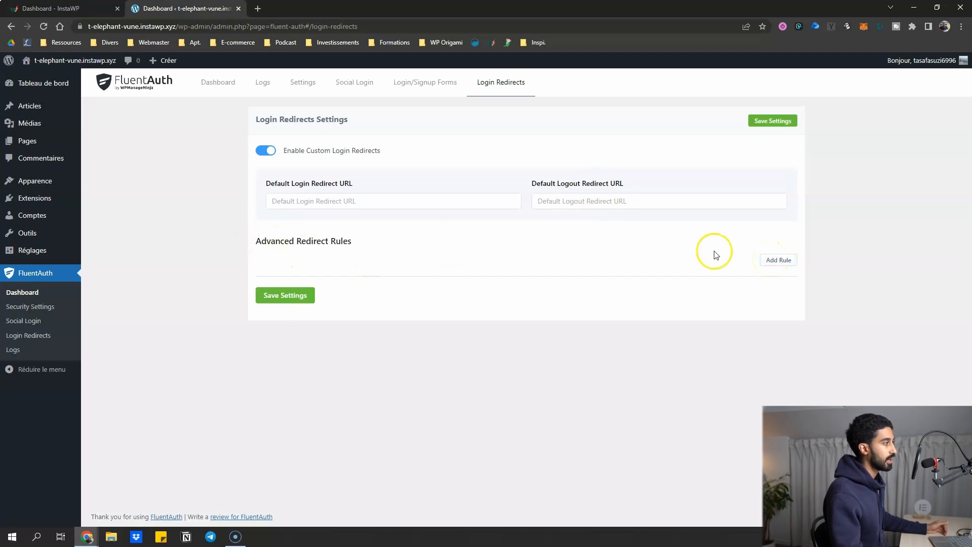
# Step: Add an advanced redirect rule based on User Role and assign it to Subscriber
pyautogui.click(775, 261)
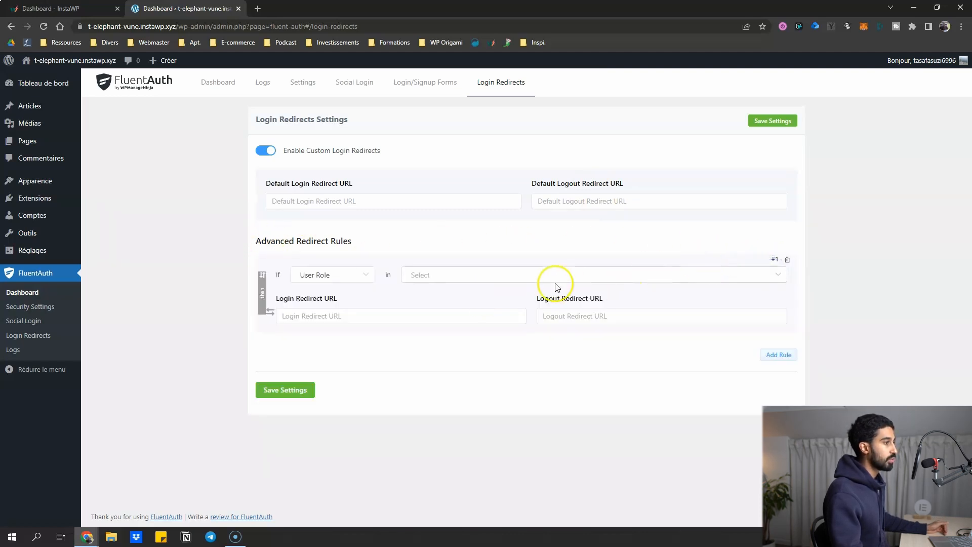
pyautogui.click(353, 274)
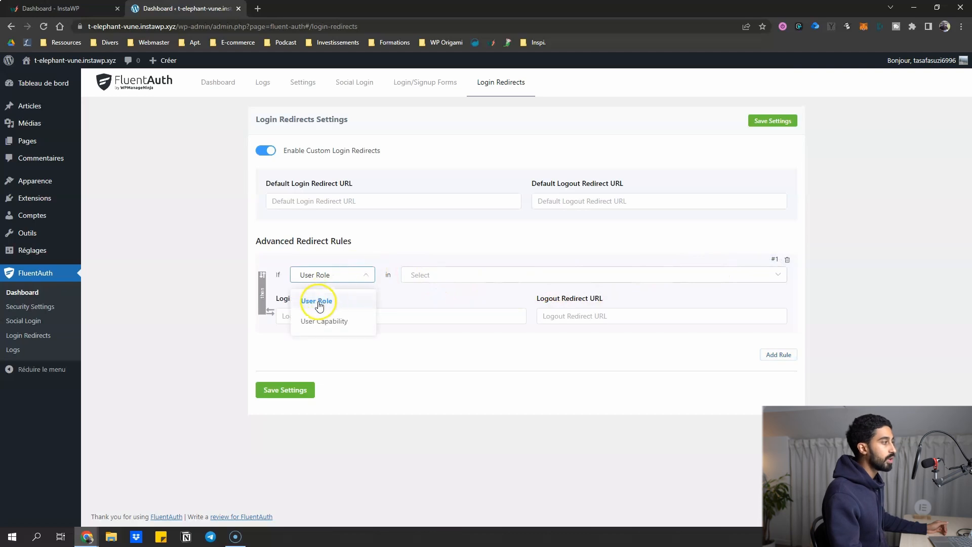
pyautogui.click(446, 278)
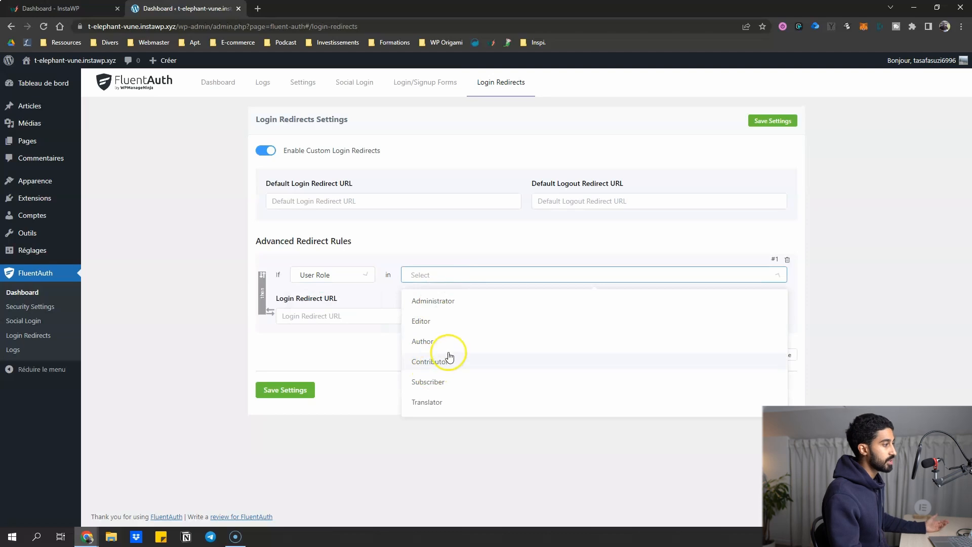
pyautogui.click(438, 383)
pyautogui.click(380, 301)
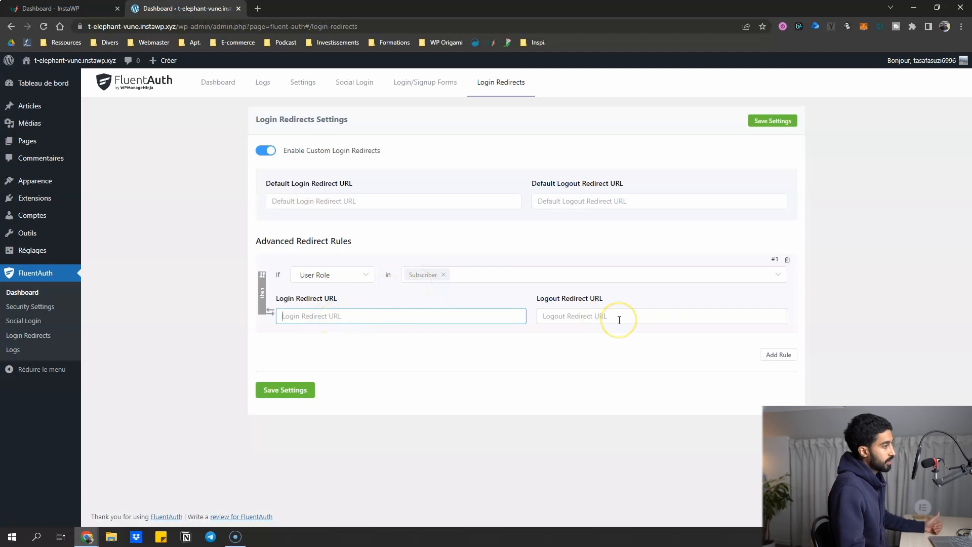
# Step: Switch the redirect rule's condition to User Capability and examine the capabilities that can be selected
pyautogui.click(361, 276)
pyautogui.click(322, 317)
pyautogui.click(463, 278)
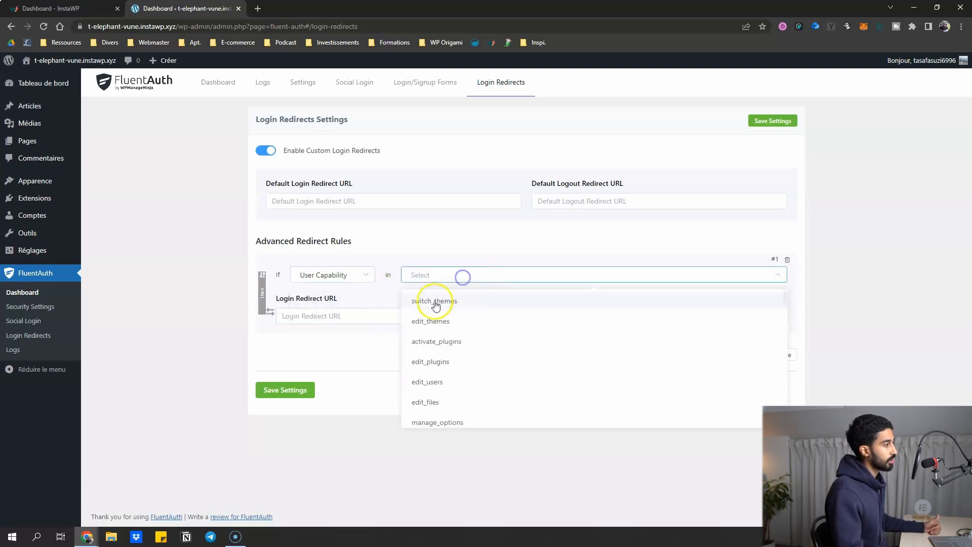
pyautogui.click(336, 276)
pyautogui.click(460, 278)
pyautogui.scroll(-3, 453, 357)
pyautogui.scroll(-2, 462, 334)
pyautogui.scroll(-1, 470, 318)
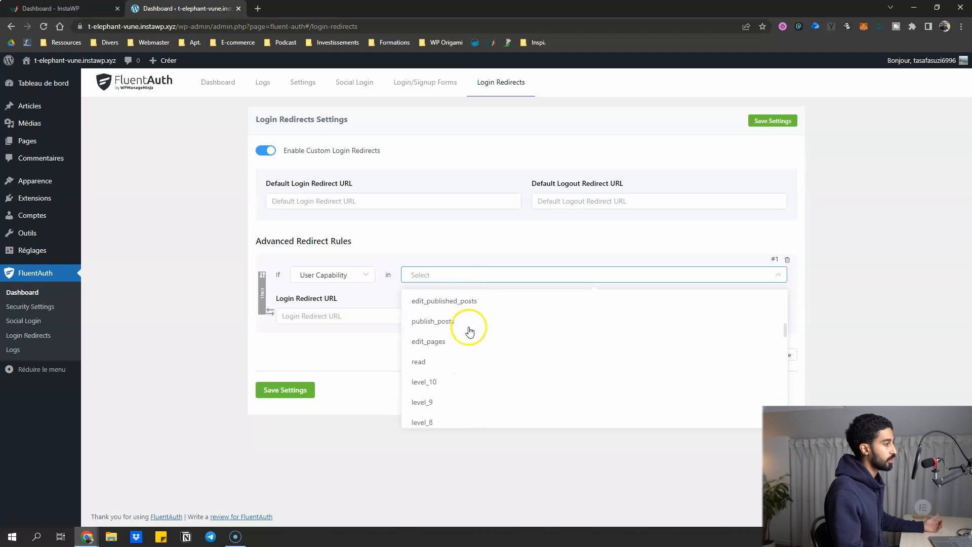
# Step: Set the redirect rule's condition back to User Role
pyautogui.click(373, 298)
pyautogui.click(370, 278)
pyautogui.click(321, 300)
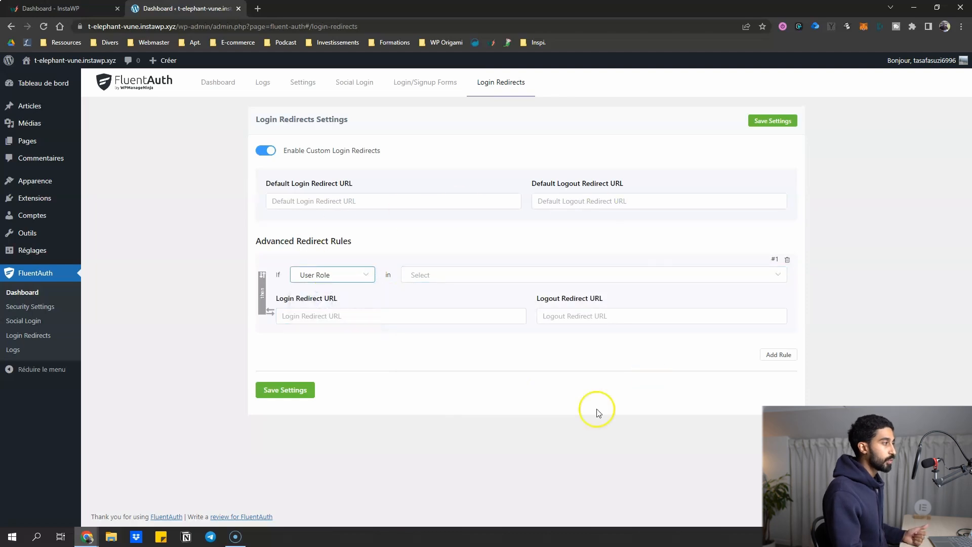
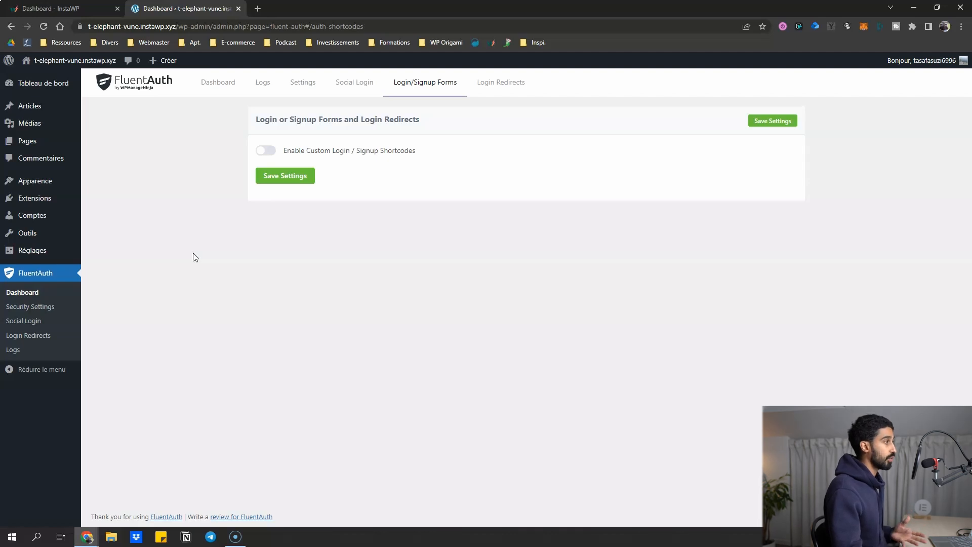
# Step: Enable the custom login and signup shortcodes and review the shortcodes offered for each form
pyautogui.click(266, 151)
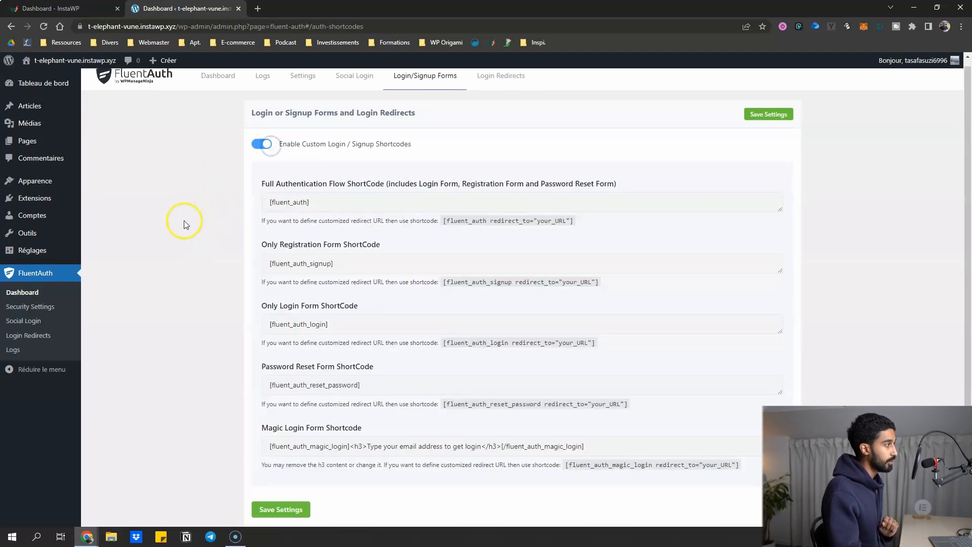
pyautogui.scroll(-1, 186, 224)
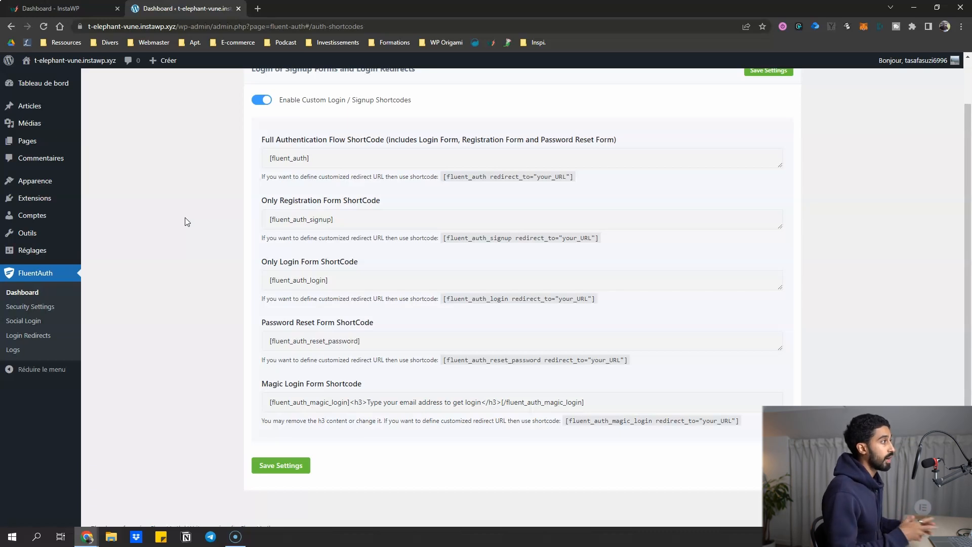
pyautogui.scroll(1, 269, 195)
pyautogui.scroll(-2, 310, 191)
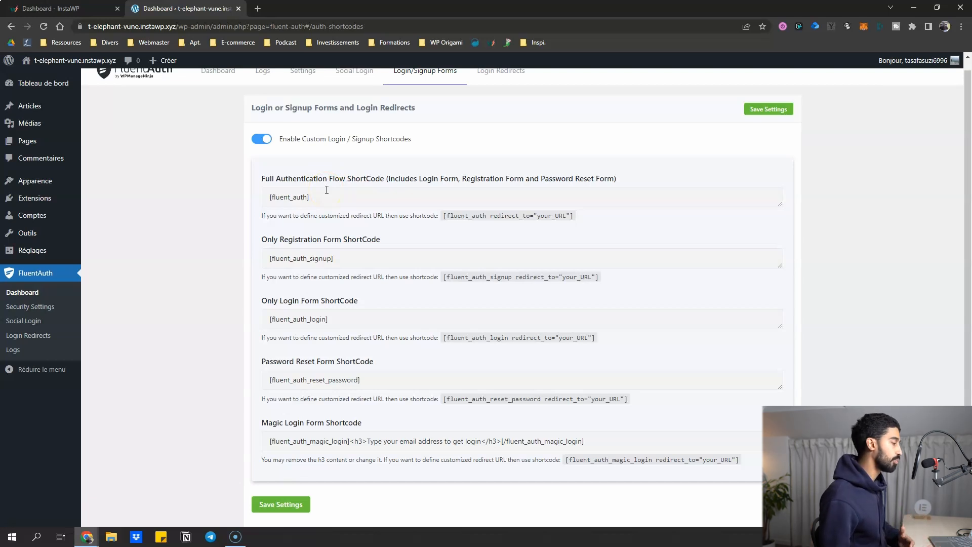
# Step: Copy the full authentication flow shortcode [fluent_auth]
pyautogui.click(319, 200)
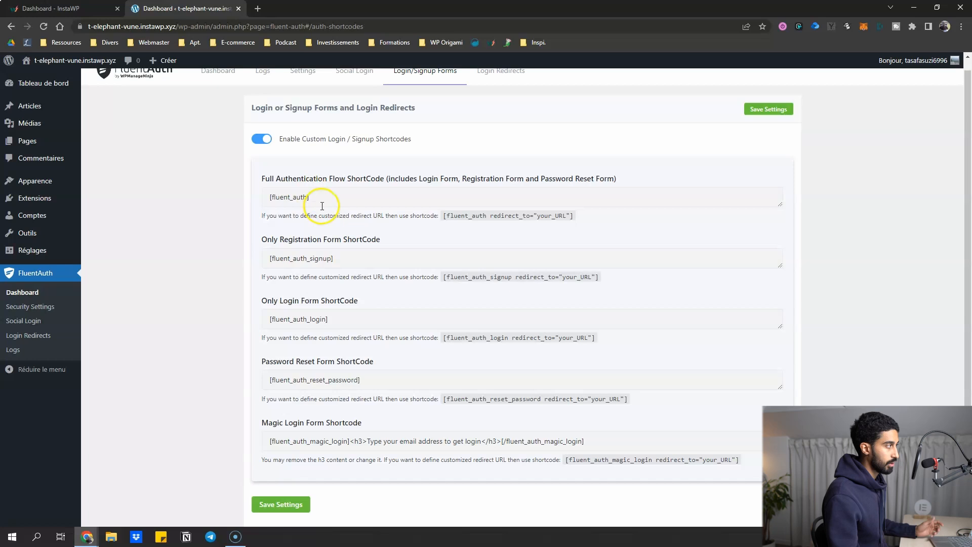
pyautogui.click(313, 194)
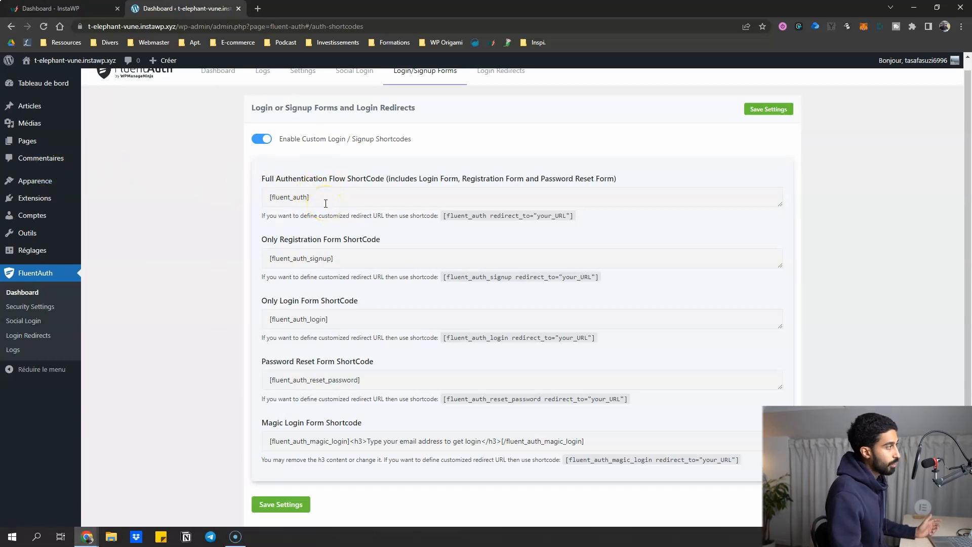
pyautogui.moveTo(325, 202); pyautogui.dragTo(274, 197)
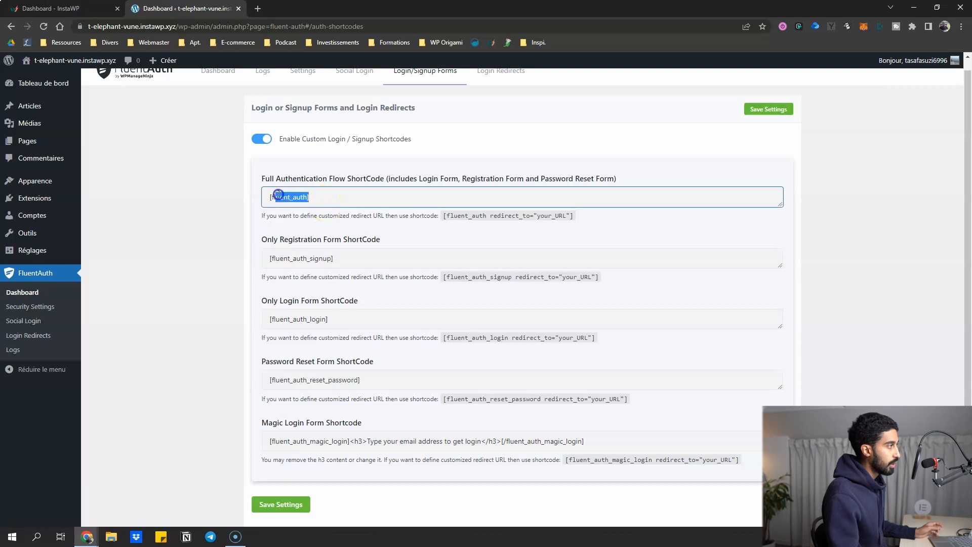
pyautogui.rightClick(291, 196)
pyautogui.click(298, 229)
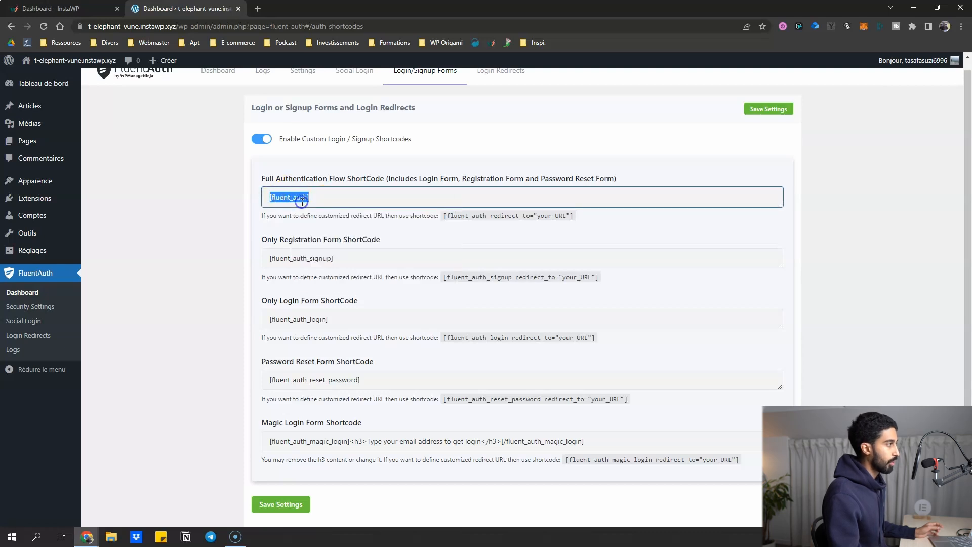
# Step: Review the remaining form shortcodes and save the login and signup form settings
pyautogui.scroll(-1, 227, 281)
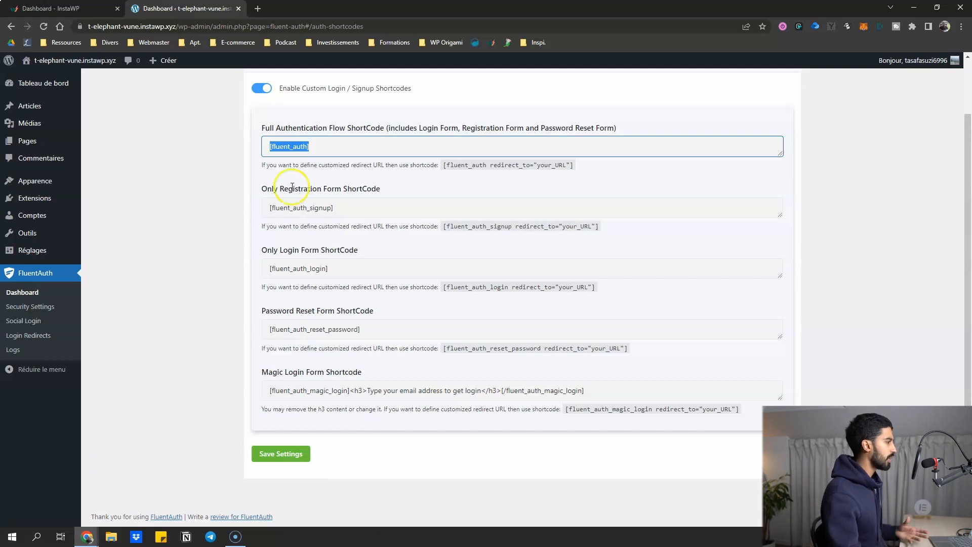
pyautogui.scroll(2, 168, 260)
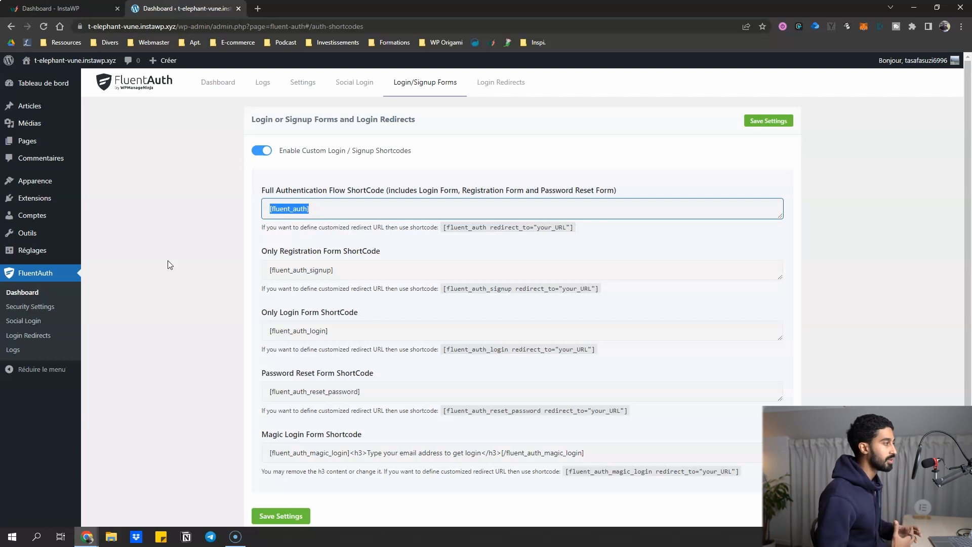
pyautogui.scroll(-2, 171, 265)
pyautogui.click(280, 505)
pyautogui.scroll(2, 183, 227)
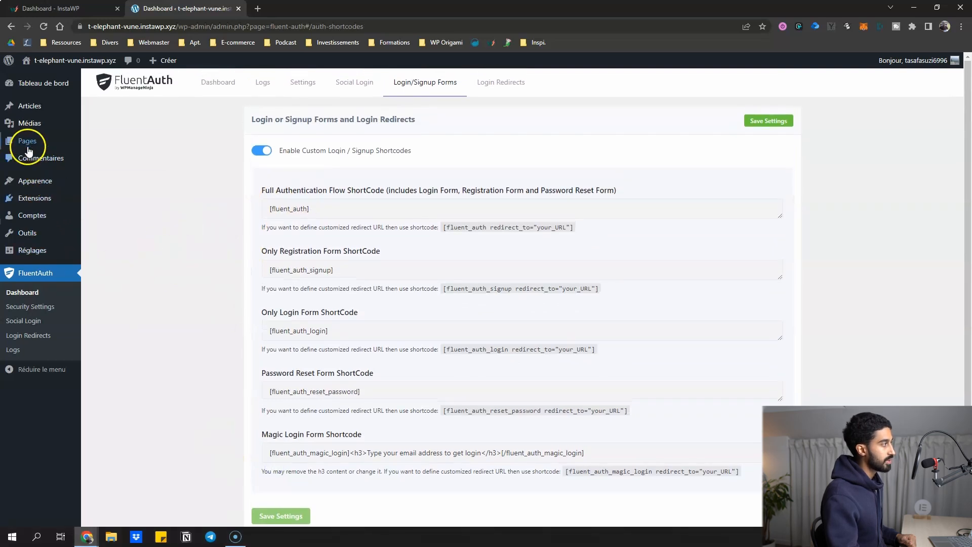
# Step: Open the Sample Page for editing, insert the [fluent_auth] shortcode in its body and update the page
pyautogui.click(64, 145)
pyautogui.click(141, 192)
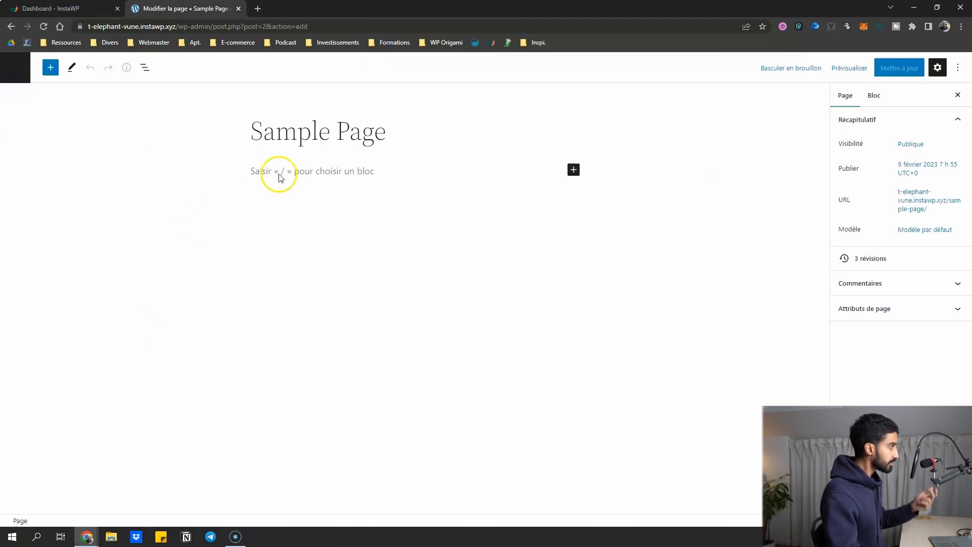
pyautogui.click(279, 174)
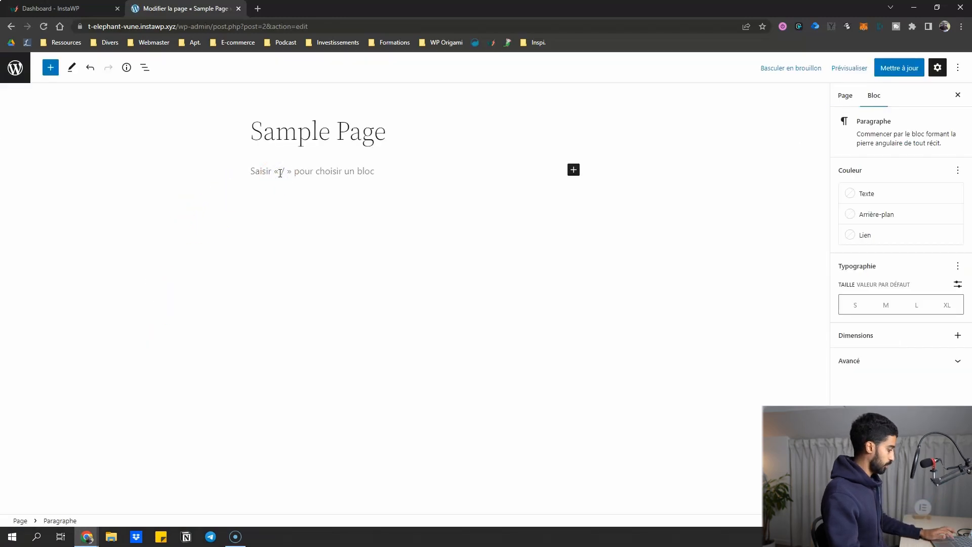
pyautogui.hotkey('ctrl', 'v')
pyautogui.click(892, 67)
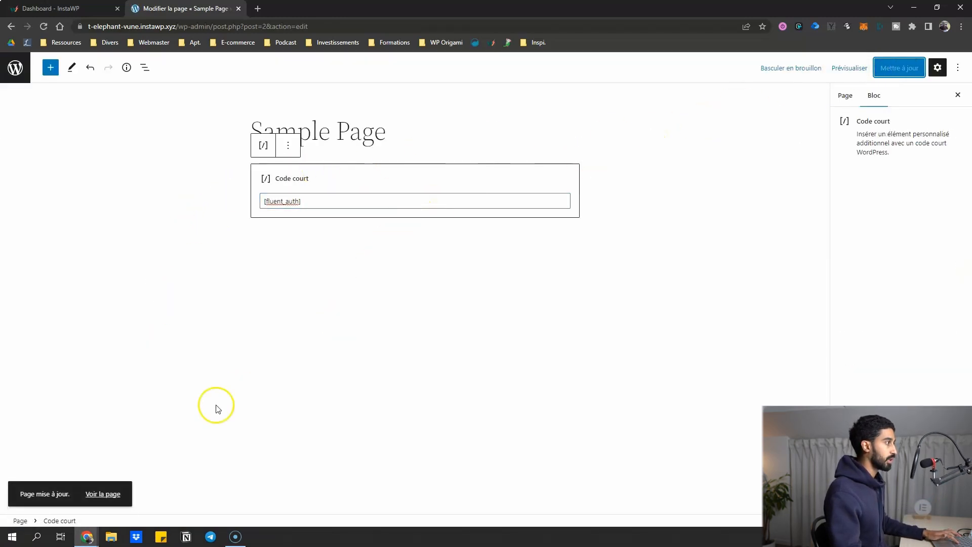
# Step: View the published Sample Page while logged in, and examine its login form in a private browsing window
pyautogui.click(113, 495)
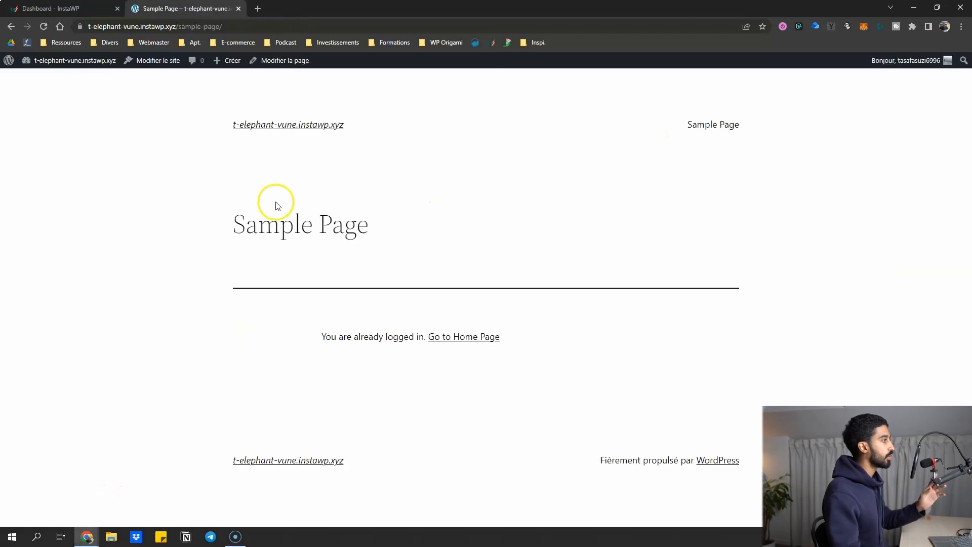
pyautogui.moveTo(333, 340); pyautogui.dragTo(523, 330)
pyautogui.click(308, 313)
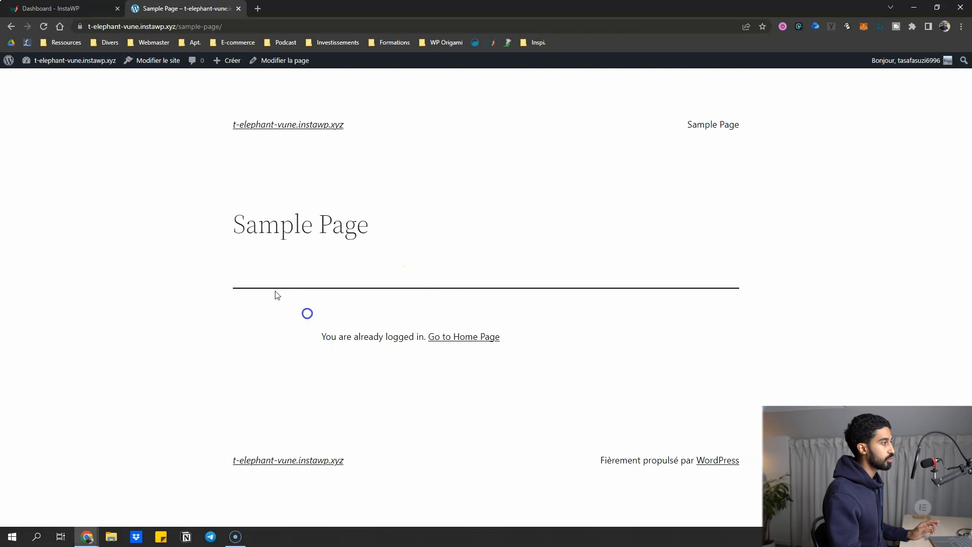
pyautogui.click(230, 28)
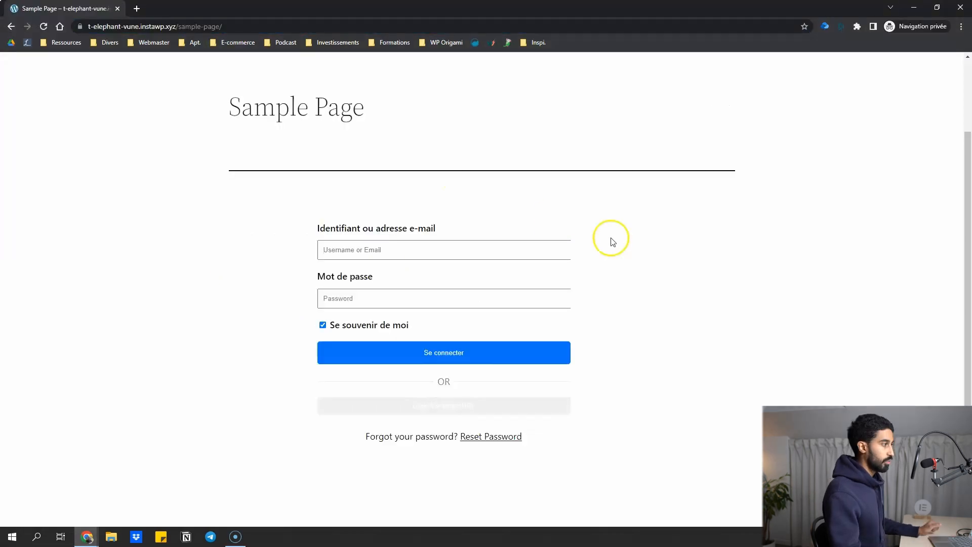
pyautogui.scroll(1, 318, 226)
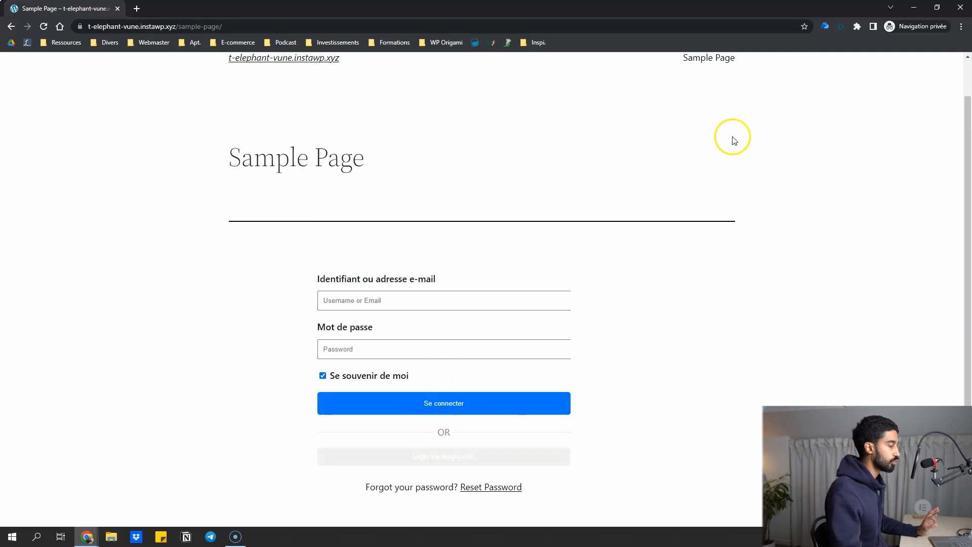
# Step: Return to the site's admin themes and activate the Kadence theme
pyautogui.hotkey('alt', 'Tab')
pyautogui.moveTo(614, 217)
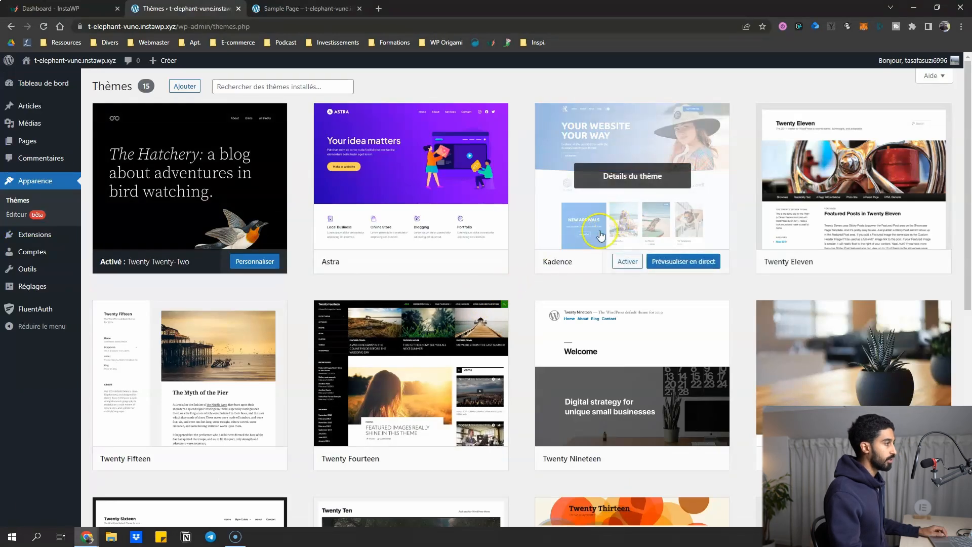
pyautogui.click(626, 260)
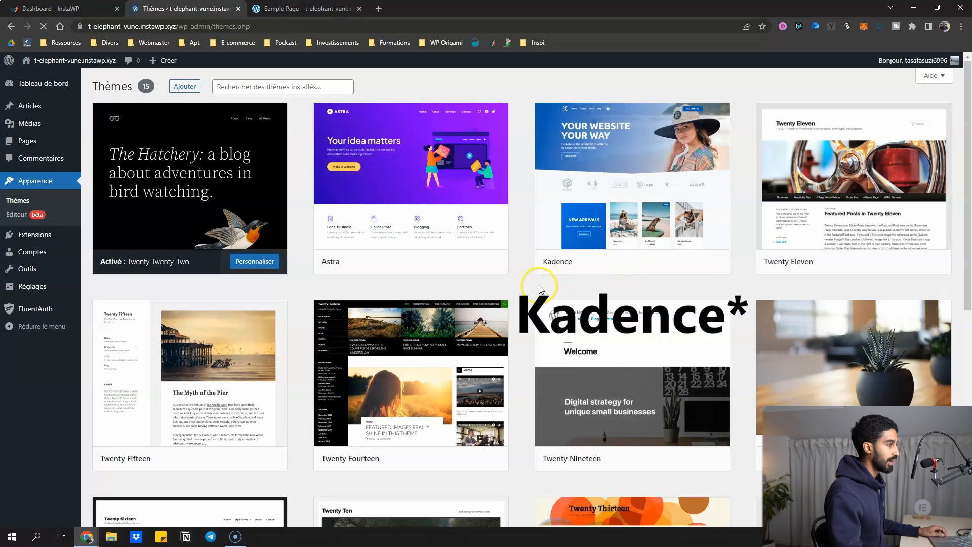
# Step: Reload the Sample Page in the private window and check its magic URL, regular login and password reset forms
pyautogui.hotkey('alt', 'Tab')
pyautogui.press('F5')
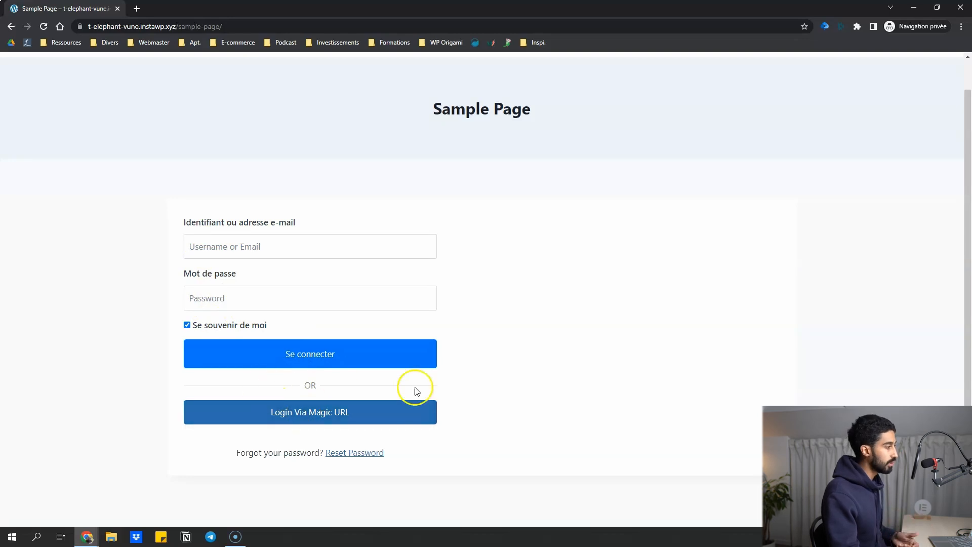
pyautogui.click(321, 417)
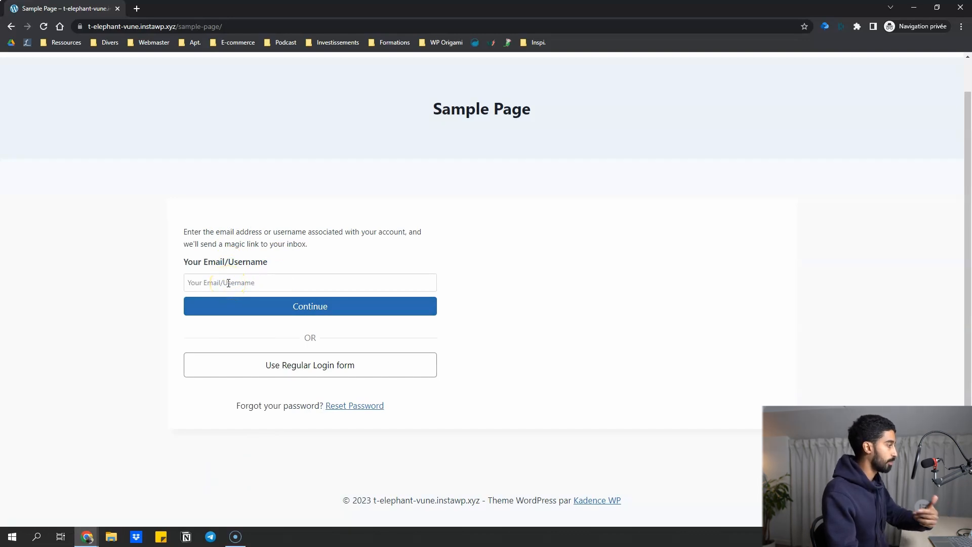
pyautogui.click(316, 361)
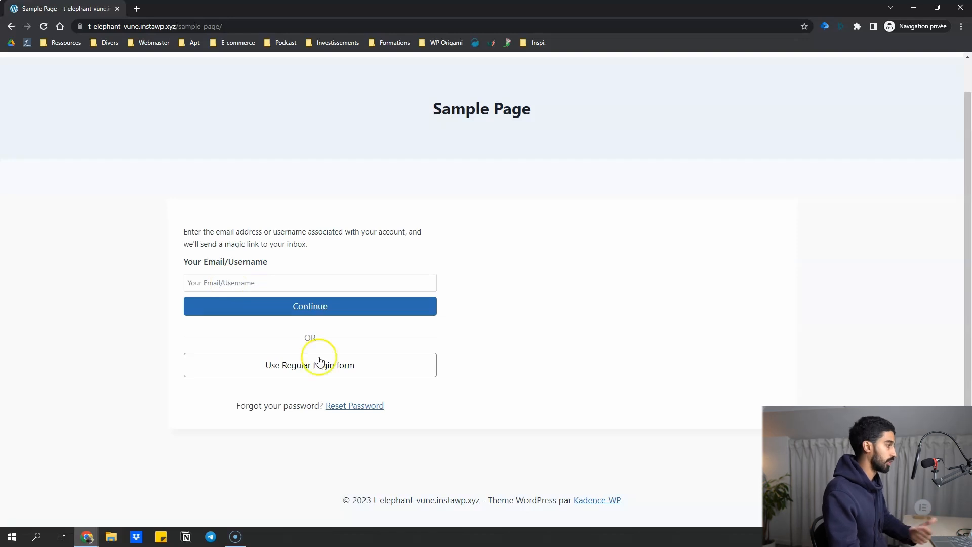
pyautogui.click(336, 458)
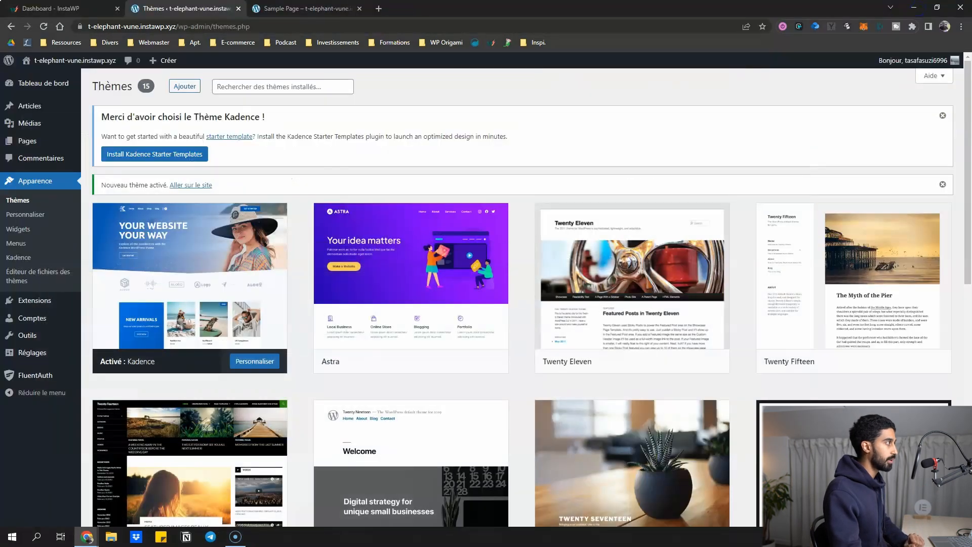
# Step: Activate the Astra theme in the site's admin
pyautogui.moveTo(401, 358)
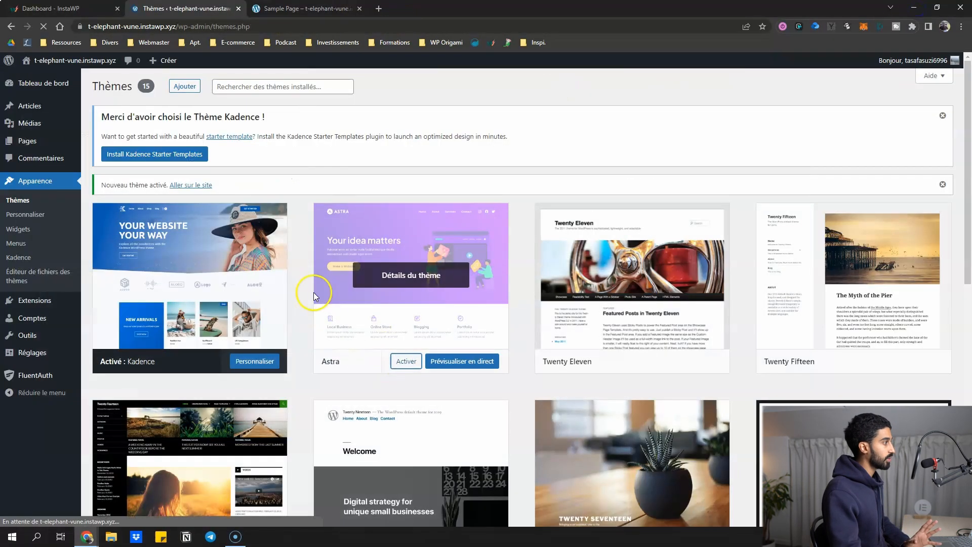